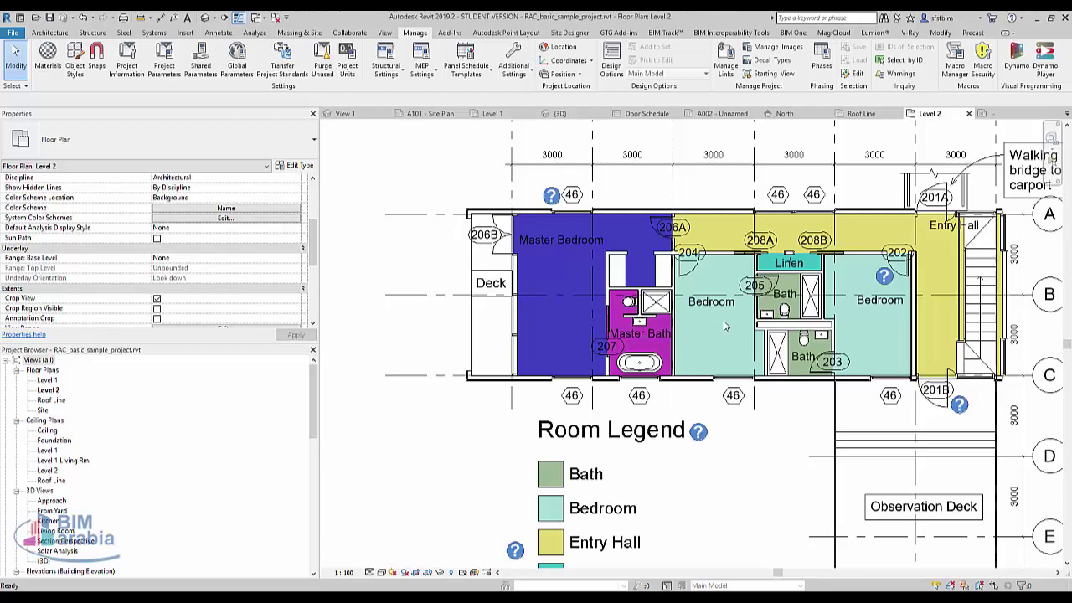
- Open the Level 1 floor plan and select the Kitchen & Dining room tag
{"action": "double_click", "coordinate": [47, 381]}
{"action": "left_click", "coordinate": [764, 251]}
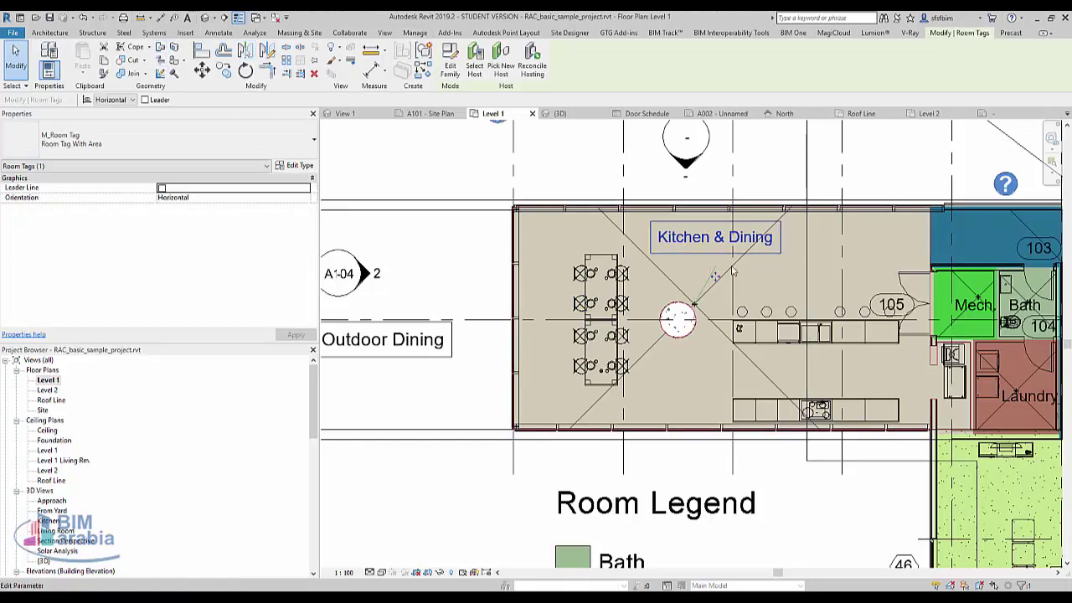
{"action": "left_click", "coordinate": [414, 33]}
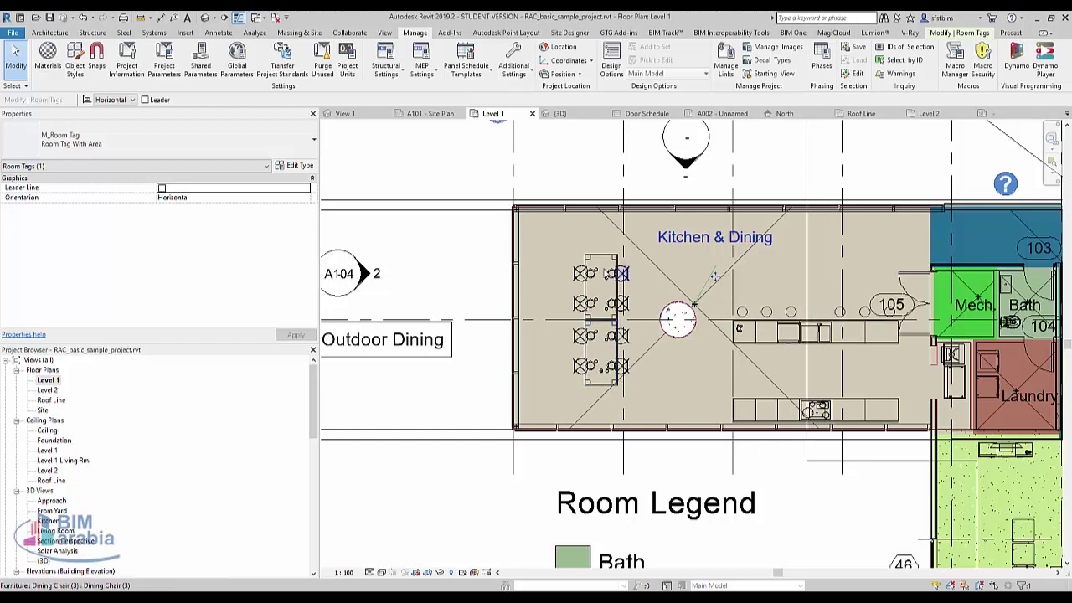
- Start a new shared project parameter and open the shared parameters file for editing
{"action": "left_click", "coordinate": [164, 72]}
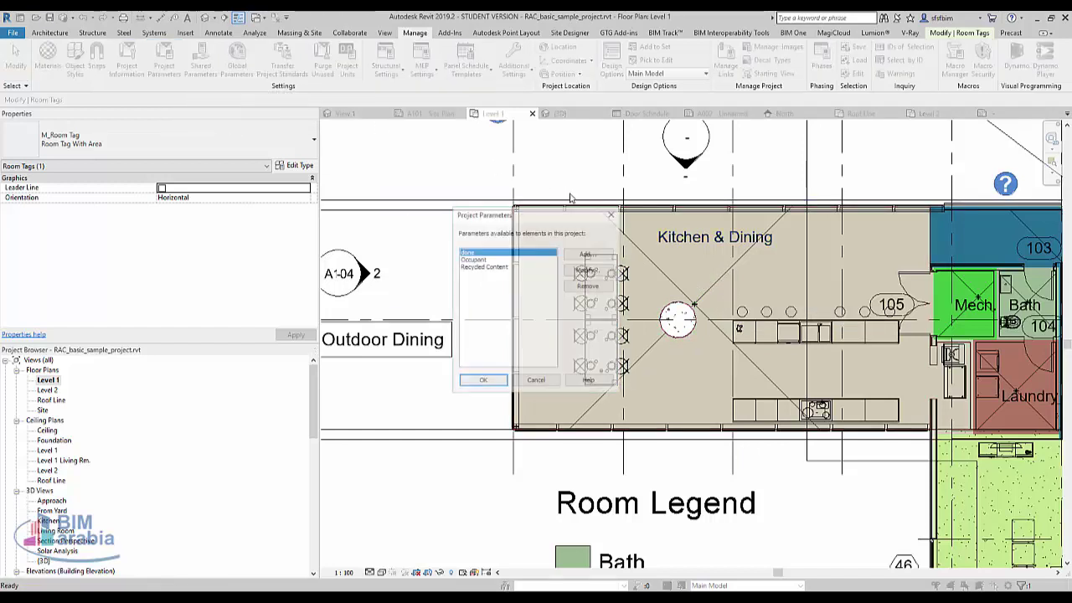
{"action": "left_click", "coordinate": [589, 255]}
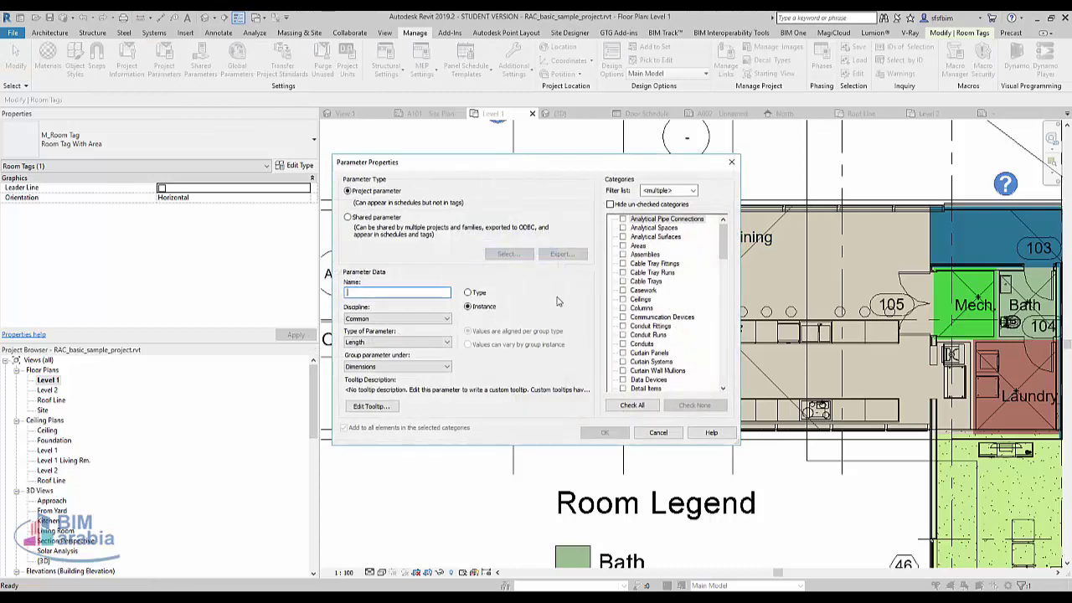
{"action": "left_click", "coordinate": [349, 218]}
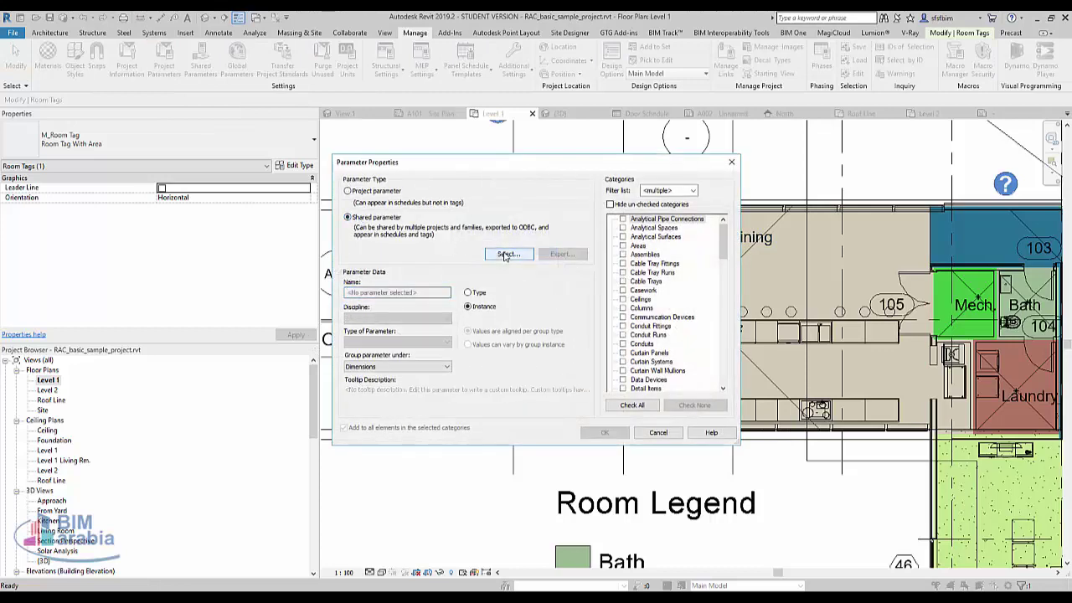
{"action": "left_click", "coordinate": [508, 254]}
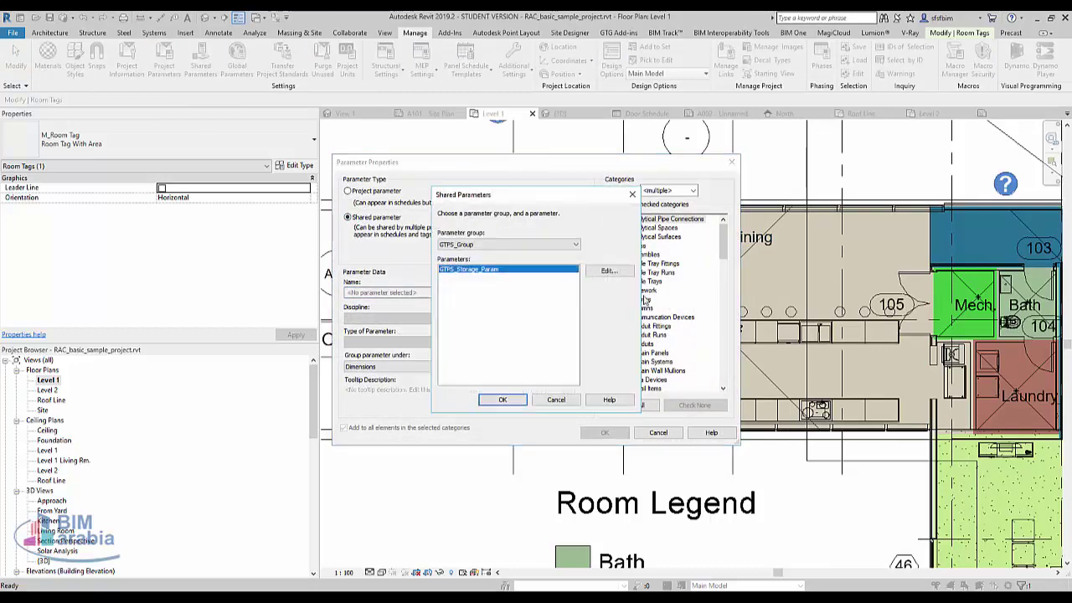
{"action": "left_click", "coordinate": [607, 273]}
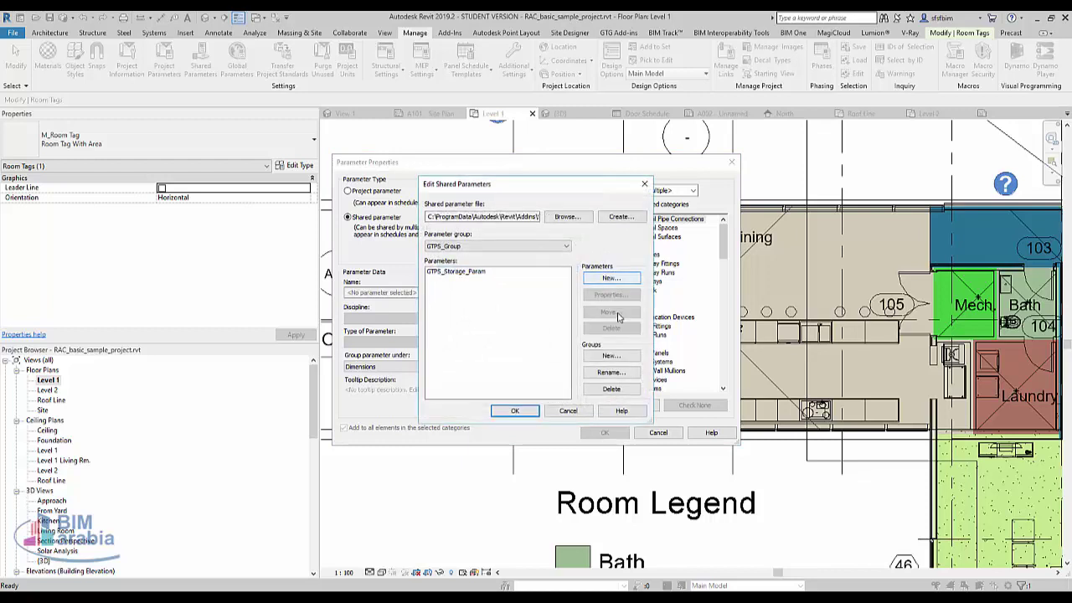
- Create Length shared parameters room width and room height in GTPS_Group
{"action": "left_click", "coordinate": [611, 279]}
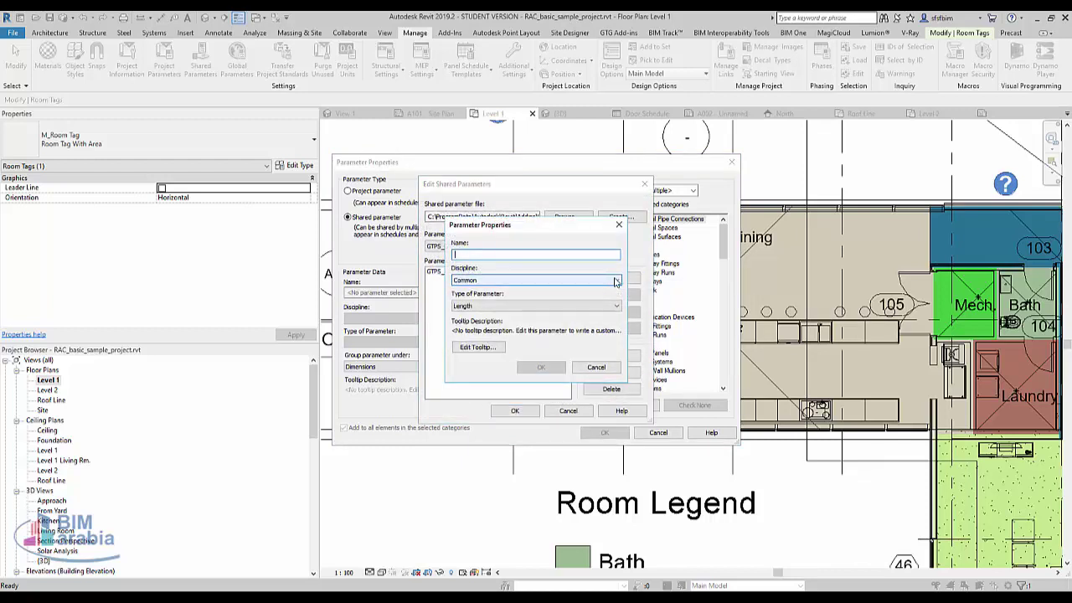
{"action": "type", "text": "room width"}
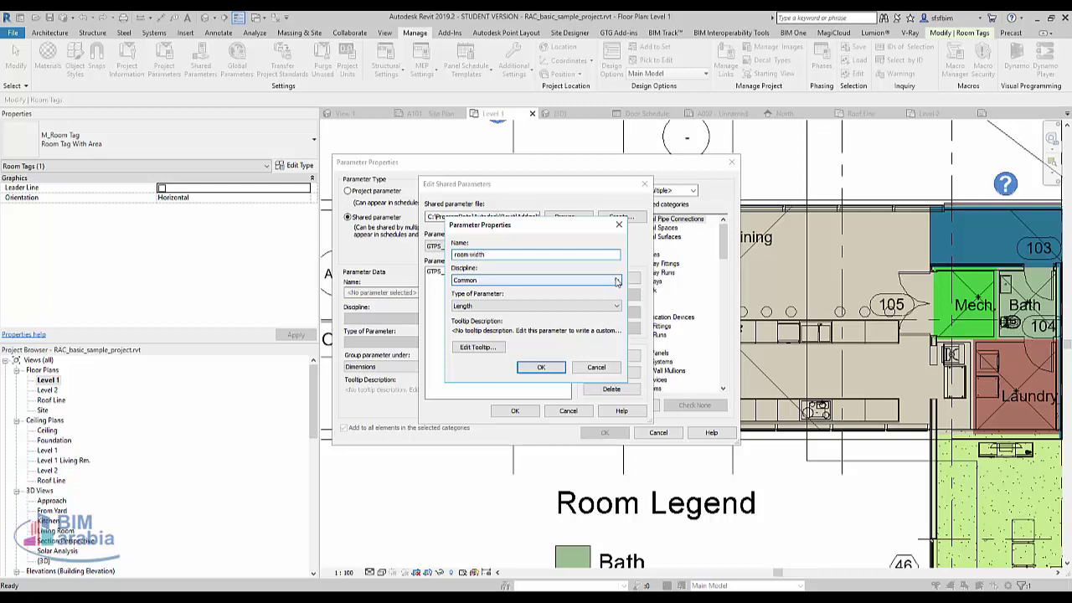
{"action": "left_click", "coordinate": [541, 367]}
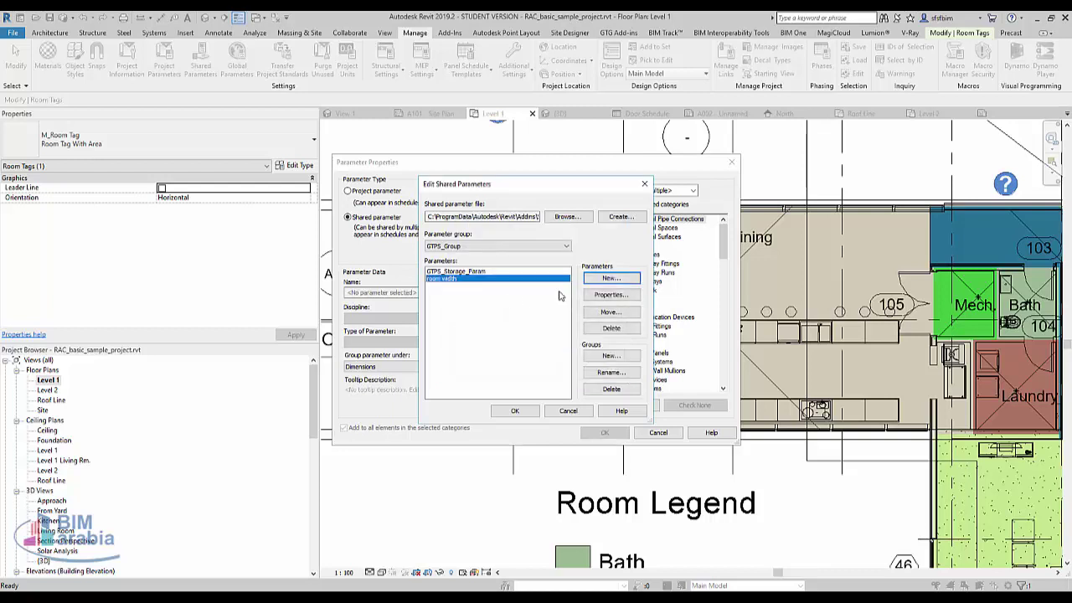
{"action": "left_click", "coordinate": [611, 279]}
{"action": "type", "text": "hei"}
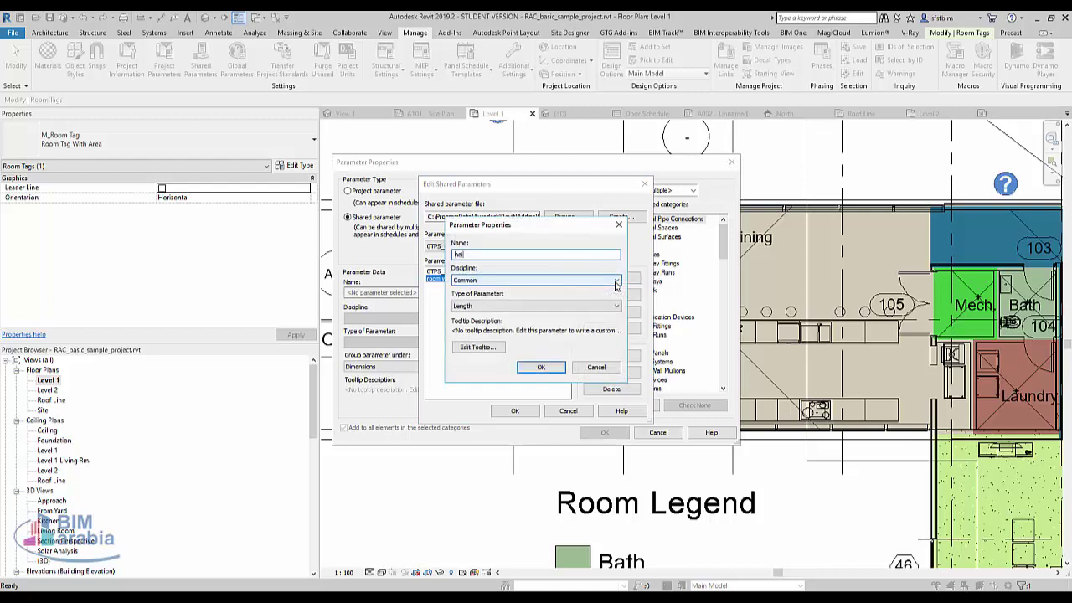
{"action": "type", "text": "ght"}
{"action": "type", "text": "room"}
{"action": "left_click", "coordinate": [541, 367]}
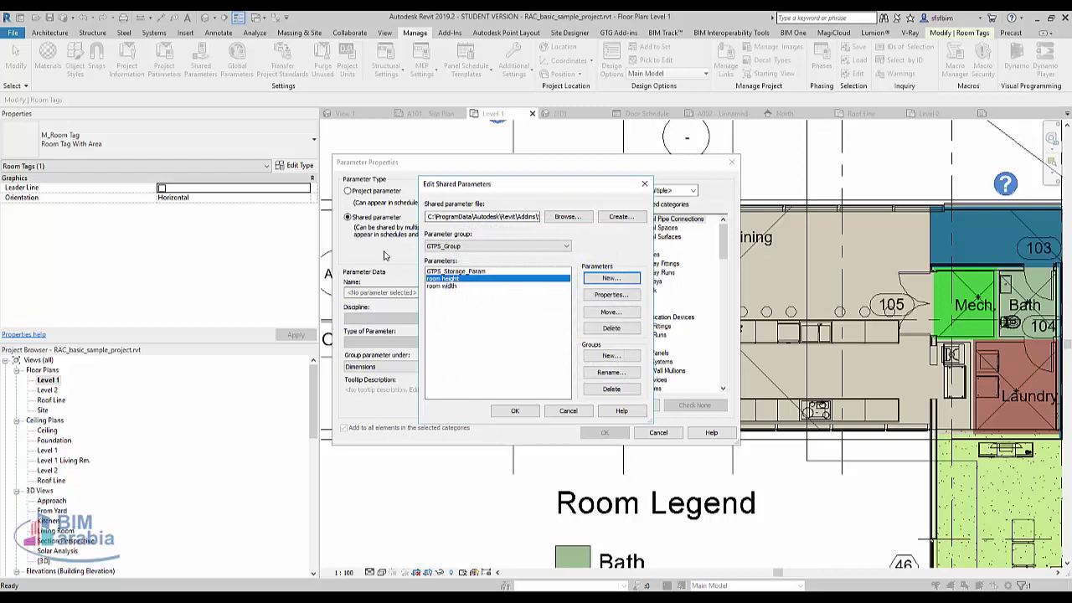
- Add room height as a shared project parameter applied to the Rooms category
{"action": "left_click", "coordinate": [515, 410]}
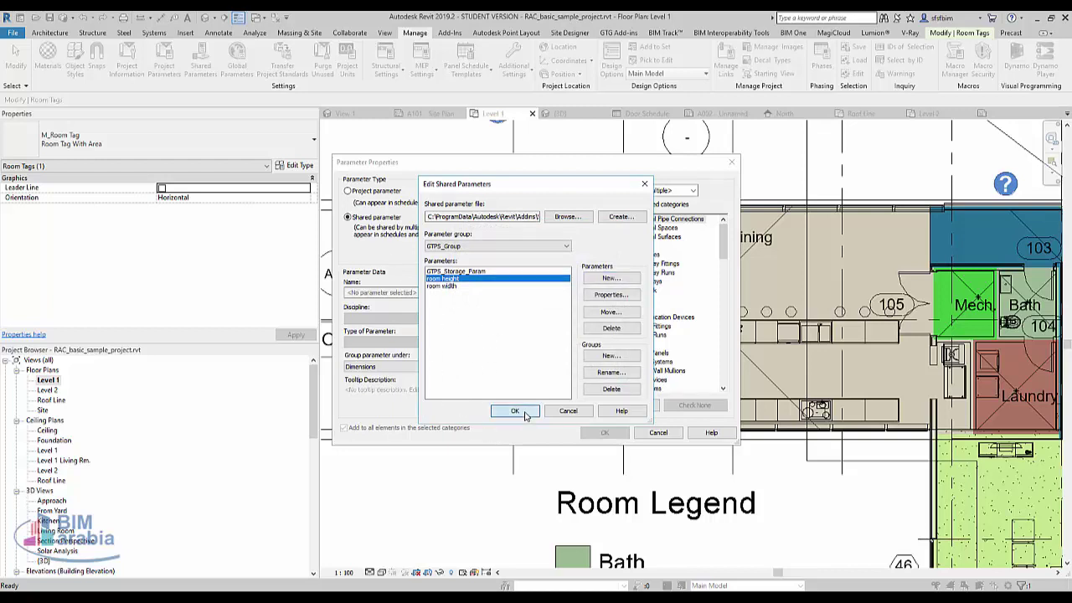
{"action": "left_click", "coordinate": [503, 399]}
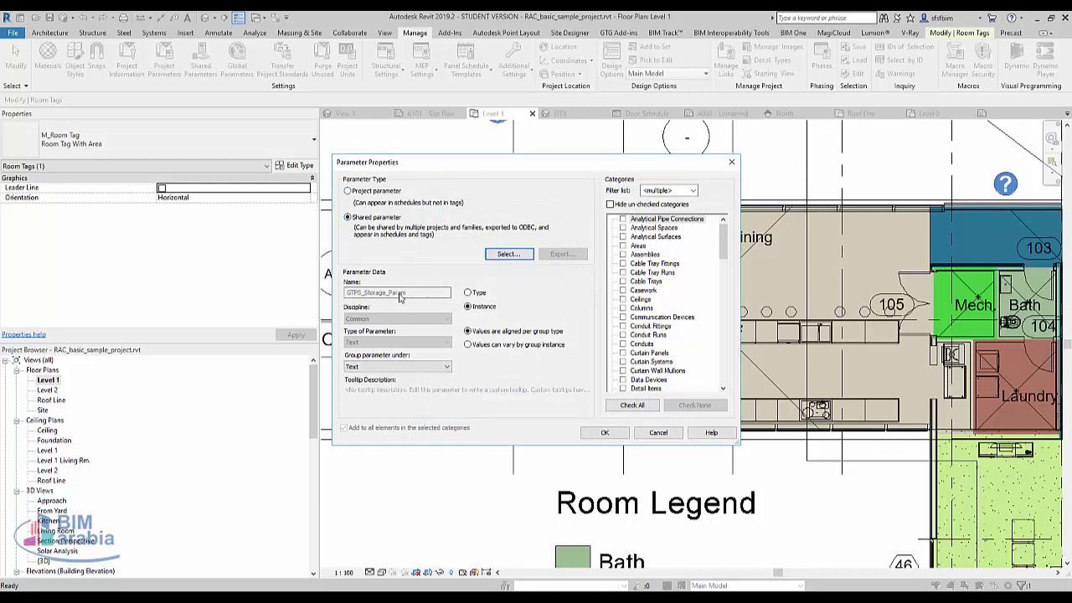
{"action": "left_click", "coordinate": [507, 255]}
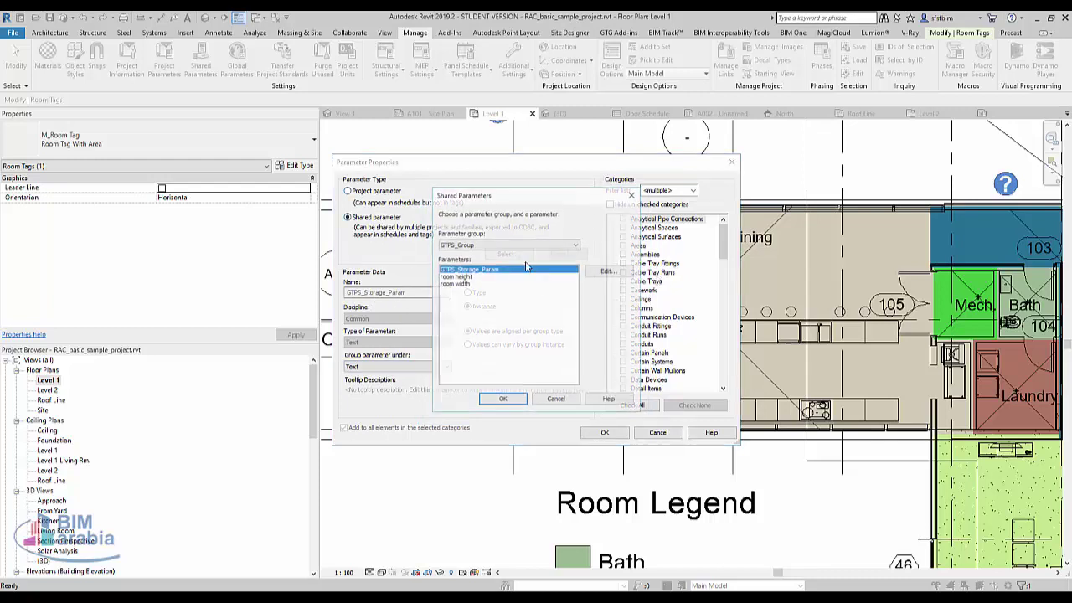
{"action": "left_click", "coordinate": [465, 277]}
{"action": "left_click", "coordinate": [510, 401]}
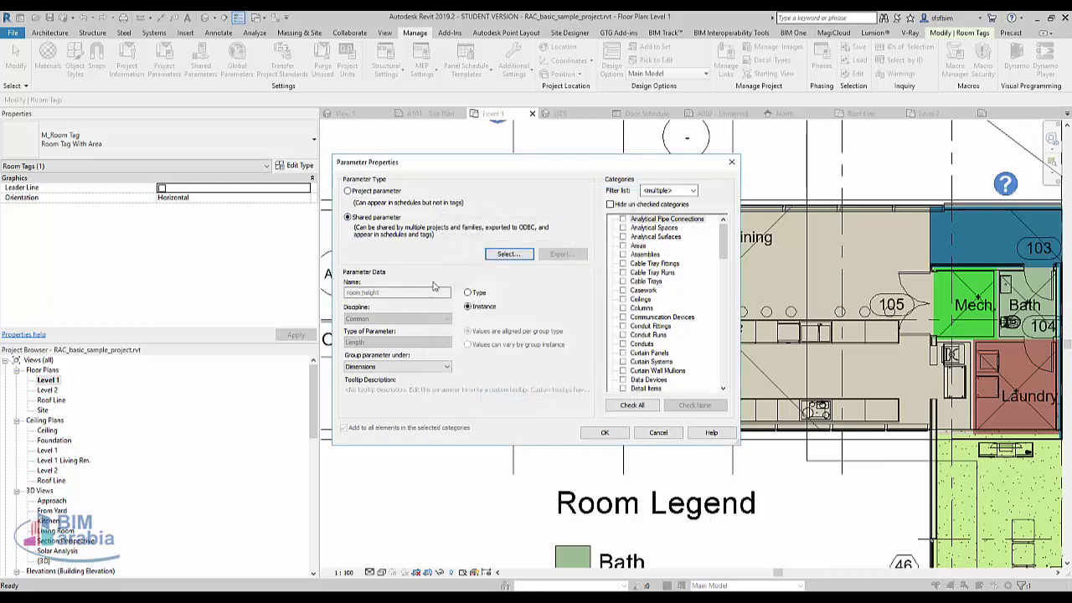
{"action": "left_click", "coordinate": [660, 271]}
{"action": "key", "text": "r"}
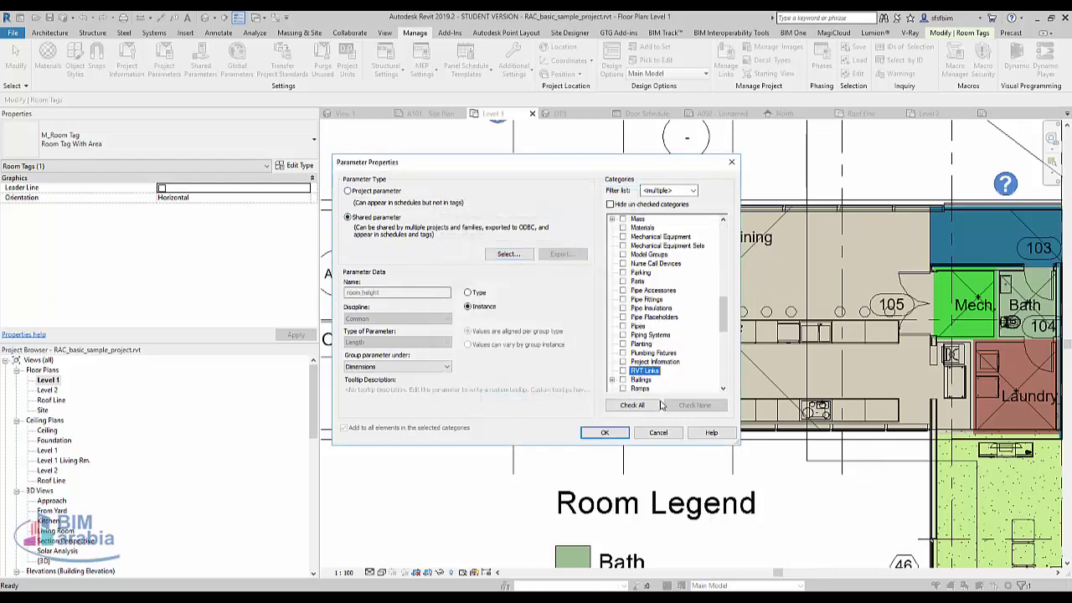
{"action": "scroll", "coordinate": [641, 369], "scroll_direction": "down", "scroll_amount": 1}
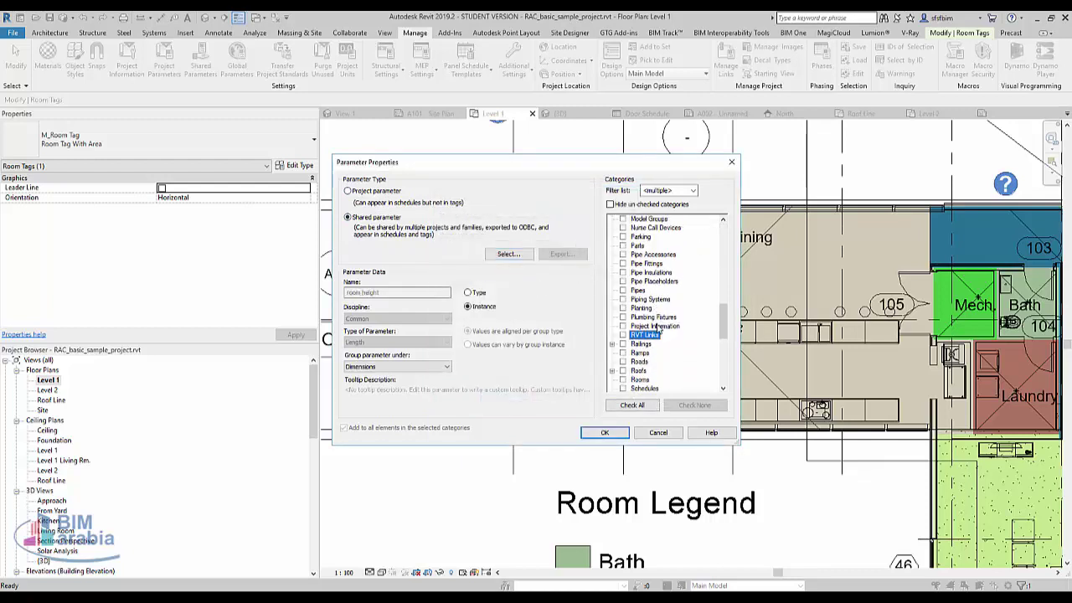
{"action": "left_click", "coordinate": [624, 379]}
{"action": "left_click", "coordinate": [621, 362]}
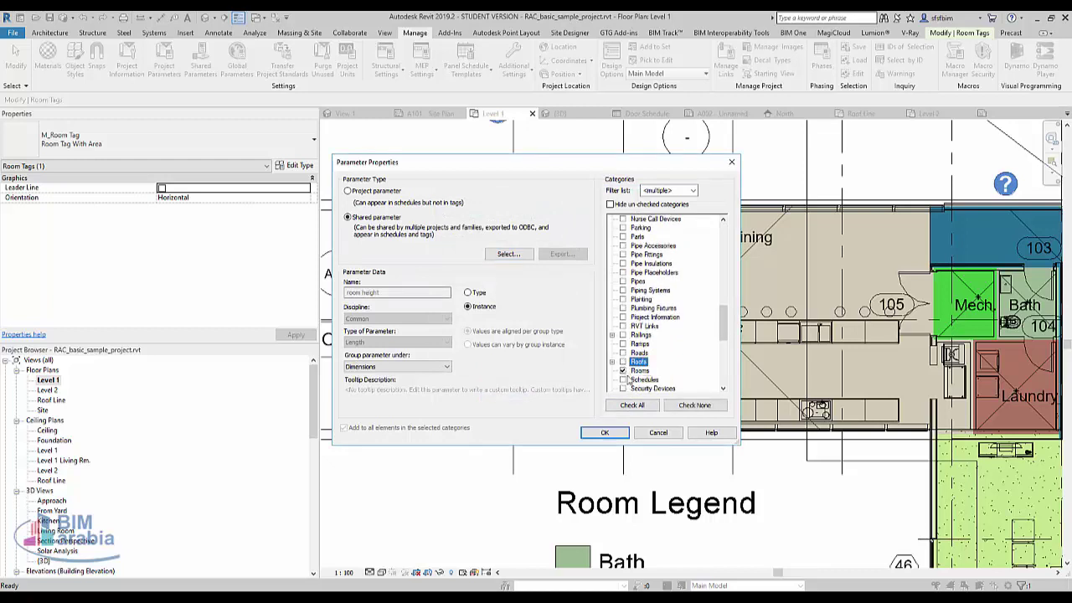
{"action": "left_click", "coordinate": [612, 434]}
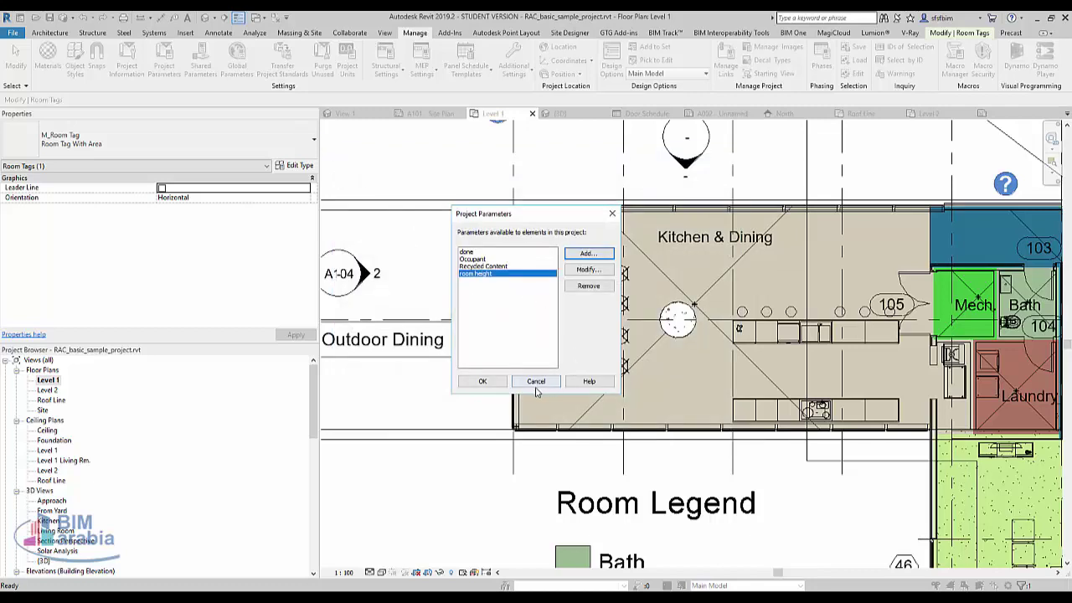
- Add room width as a shared instance parameter for Rooms and close Project Parameters
{"action": "left_click", "coordinate": [586, 254]}
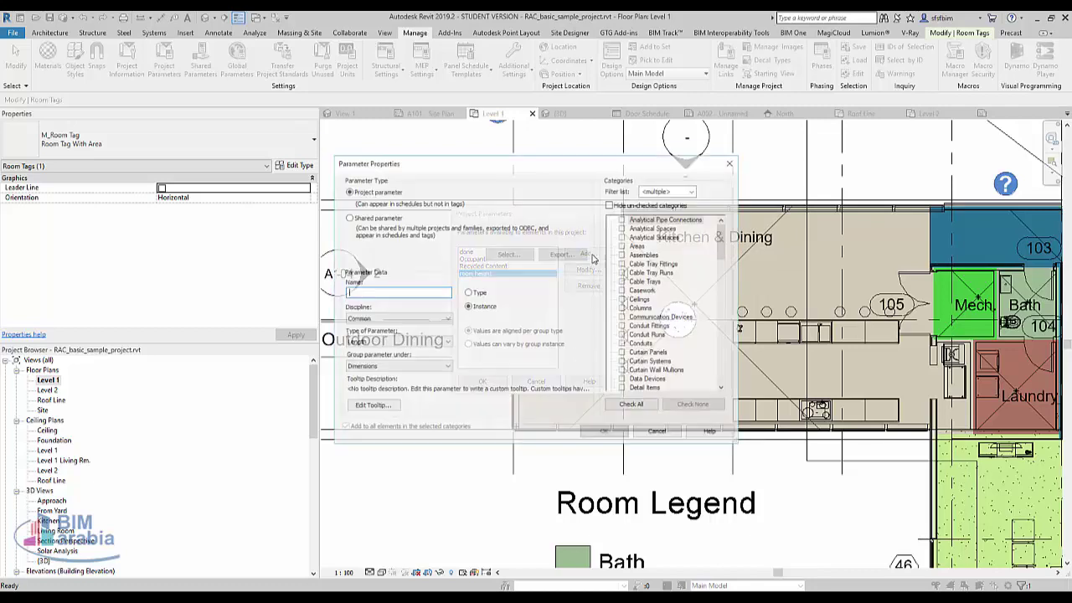
{"action": "left_click", "coordinate": [393, 220]}
{"action": "left_click", "coordinate": [508, 253]}
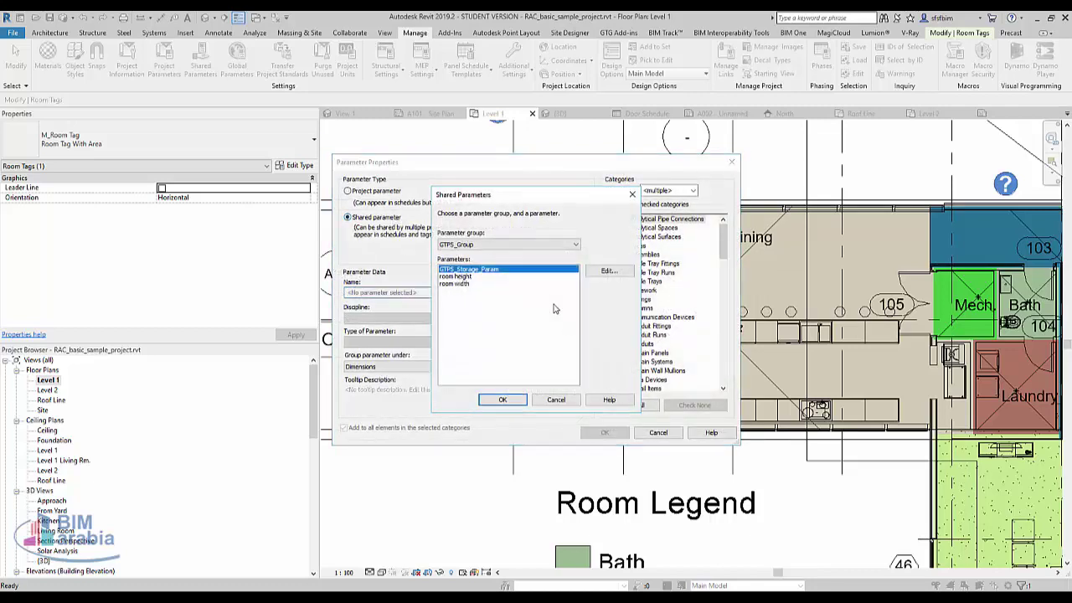
{"action": "left_click", "coordinate": [458, 285]}
{"action": "left_click", "coordinate": [500, 398]}
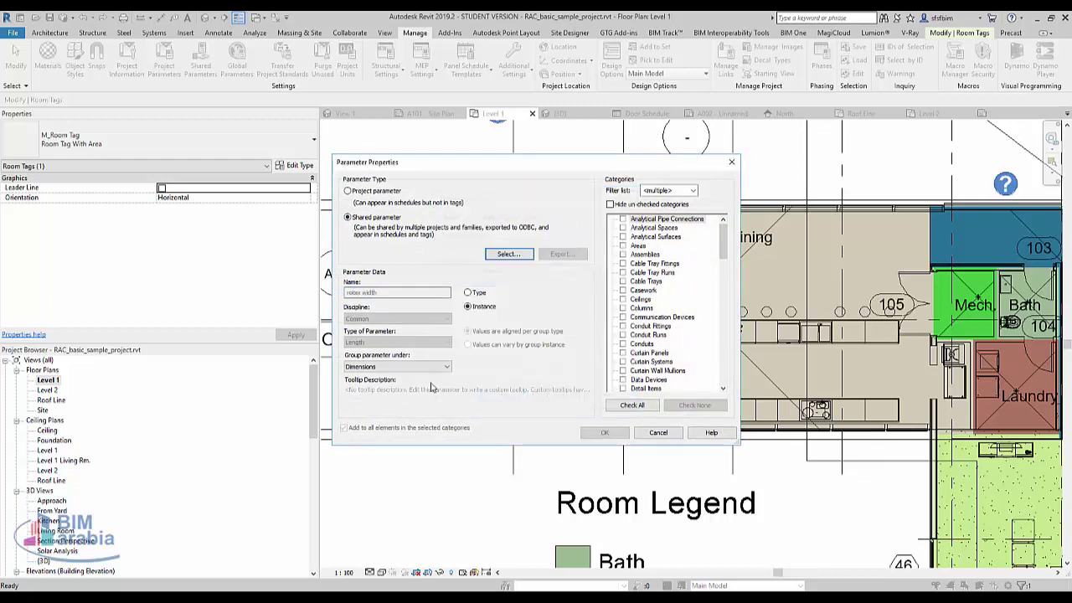
{"action": "left_click", "coordinate": [650, 310]}
{"action": "scroll", "coordinate": [652, 310], "scroll_direction": "down", "scroll_amount": 8}
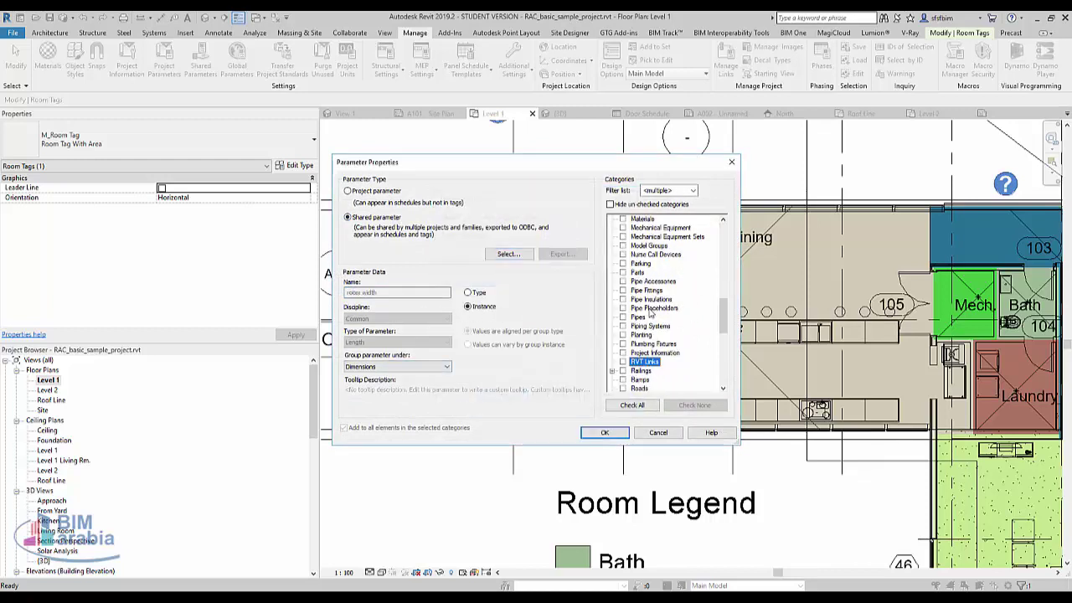
{"action": "scroll", "coordinate": [653, 317], "scroll_direction": "down", "scroll_amount": 7}
{"action": "left_click", "coordinate": [649, 317]}
{"action": "left_click", "coordinate": [640, 364]}
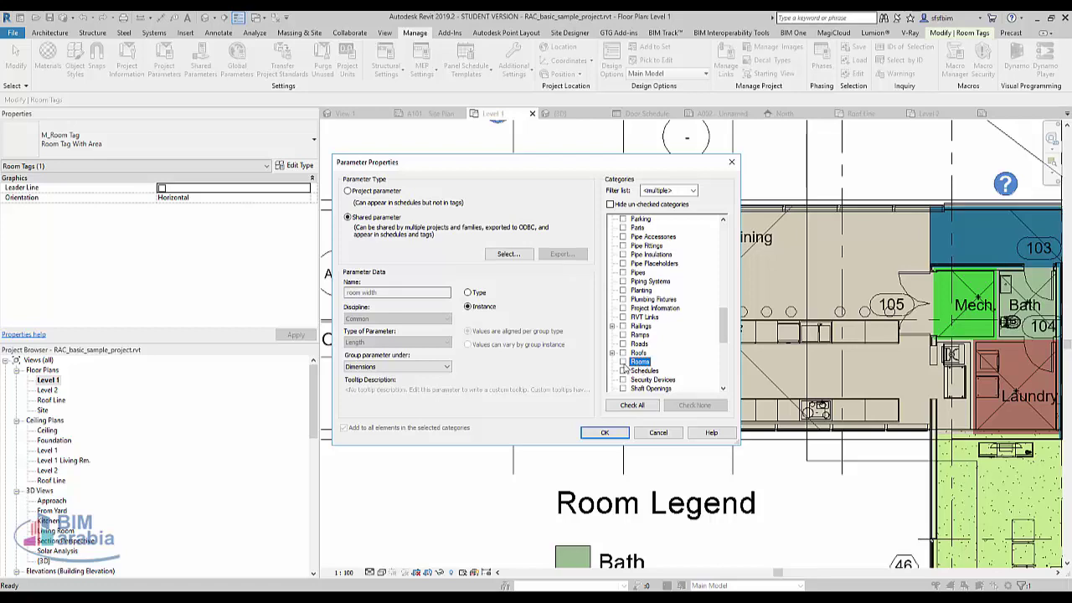
{"action": "left_click", "coordinate": [623, 361]}
{"action": "left_click", "coordinate": [605, 433]}
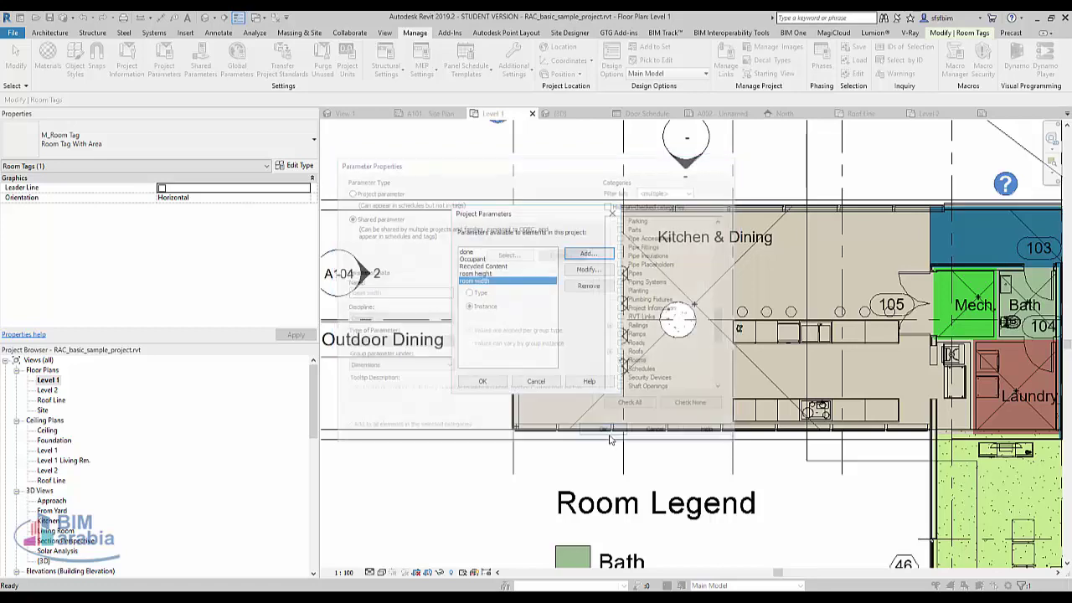
{"action": "left_click", "coordinate": [483, 382]}
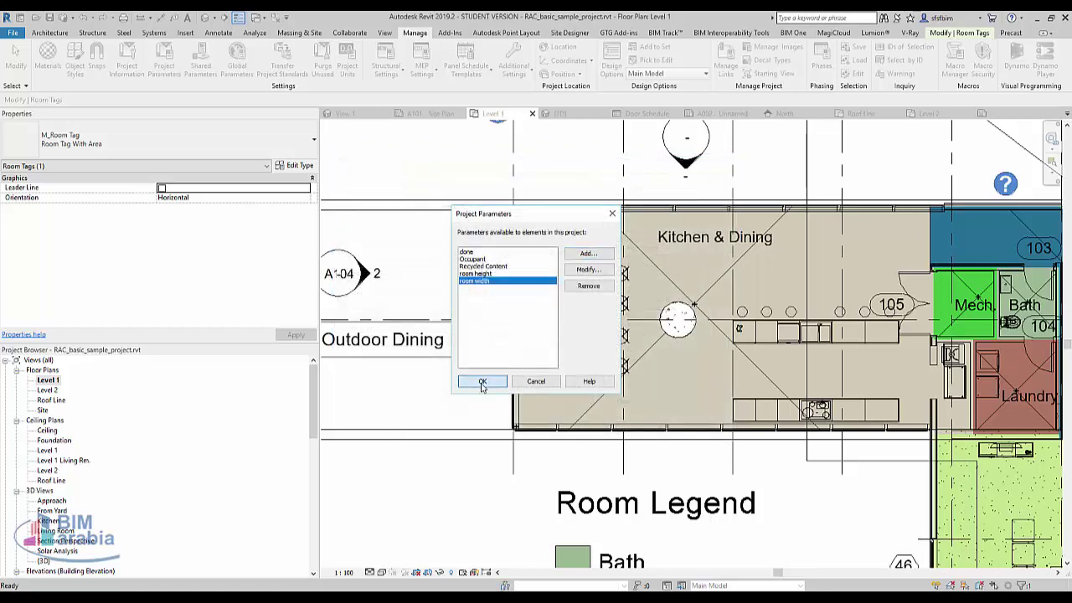
- Check Kitchen & Dining's empty room height field, then start an Aligned dimension with DI
{"action": "left_click", "coordinate": [586, 423]}
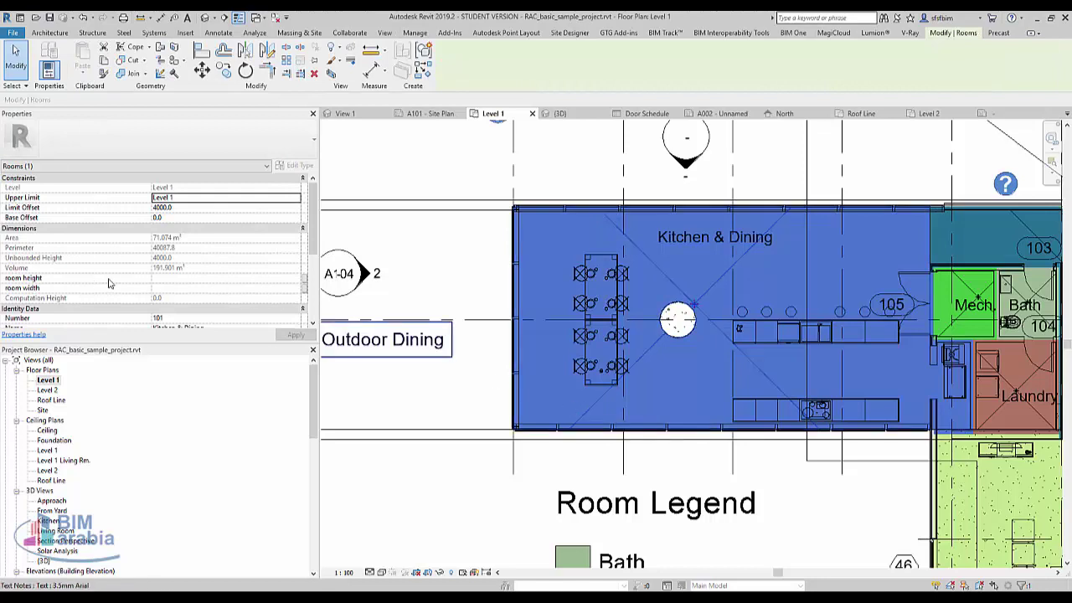
{"action": "left_click", "coordinate": [171, 281]}
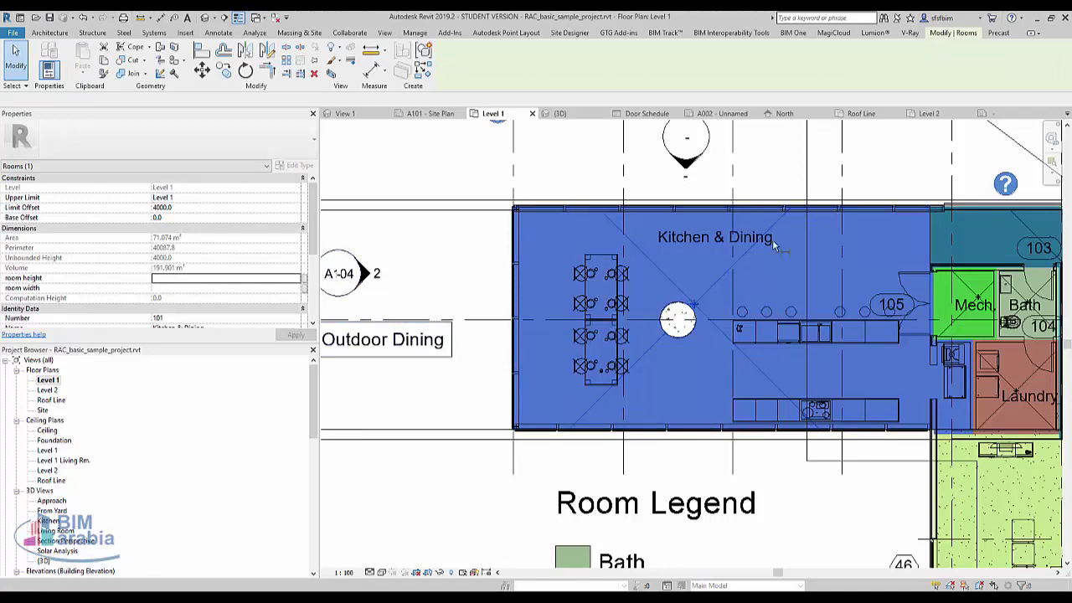
{"action": "key", "text": "d"}
{"action": "key", "text": "i"}
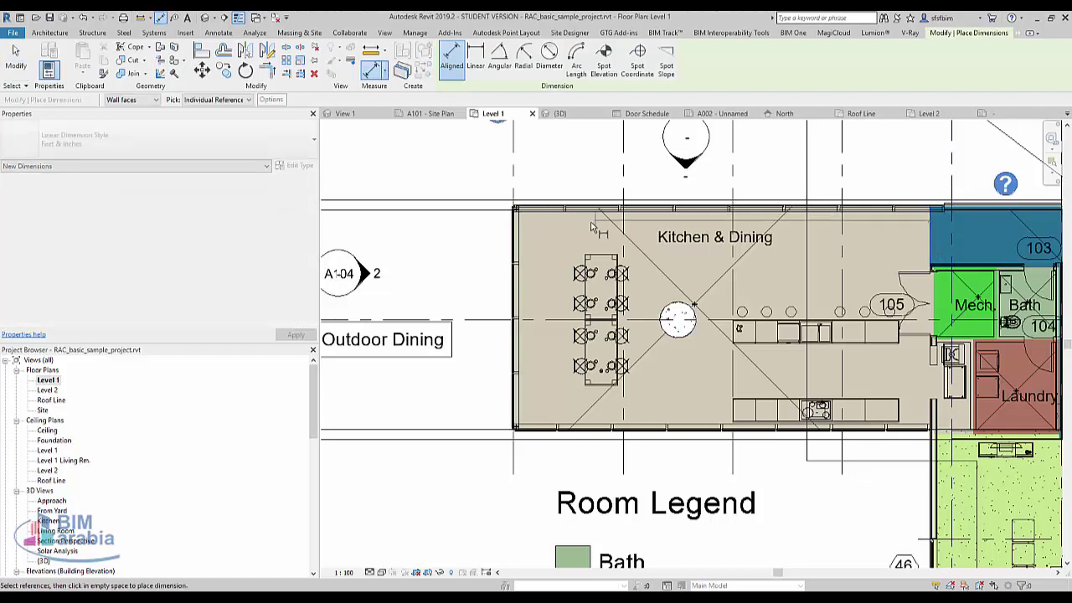
- Dimension Kitchen & Dining at 11417 across its width and 5796 along its height
{"action": "left_click", "coordinate": [559, 205]}
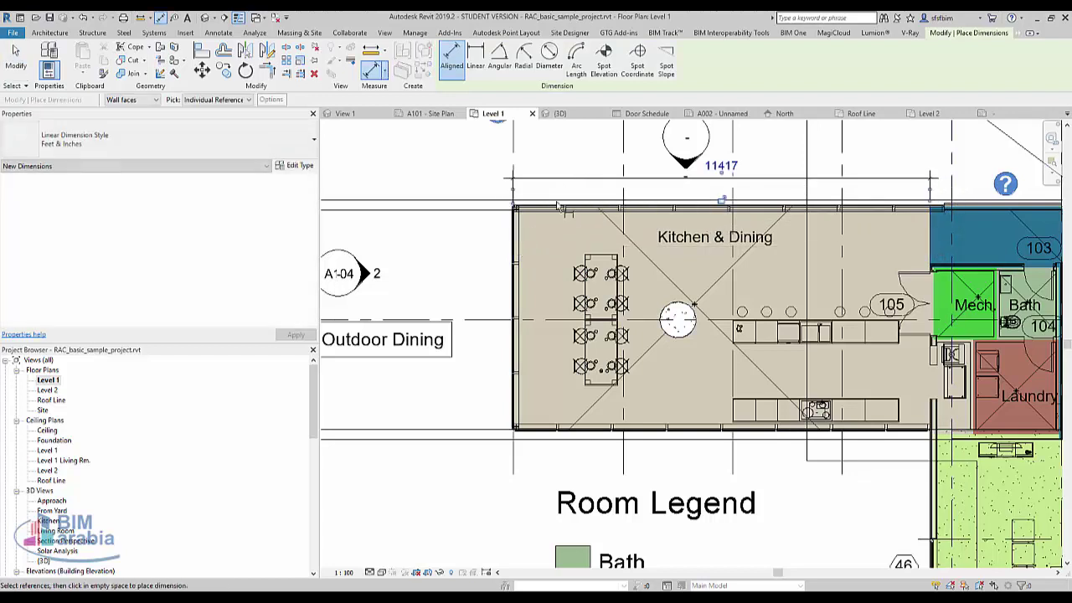
{"action": "left_click", "coordinate": [580, 209]}
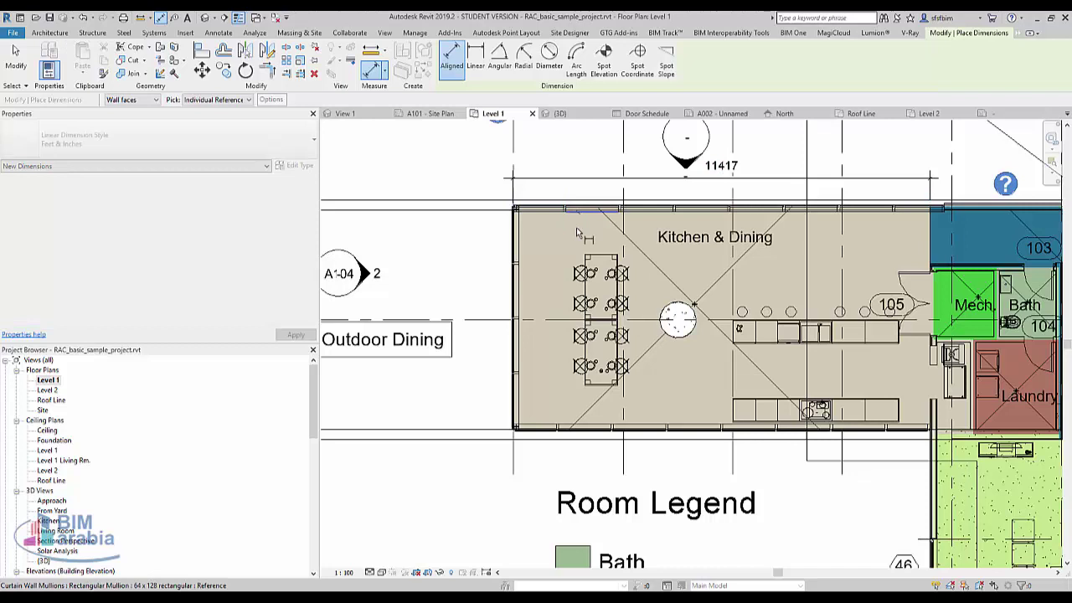
{"action": "left_click", "coordinate": [589, 429]}
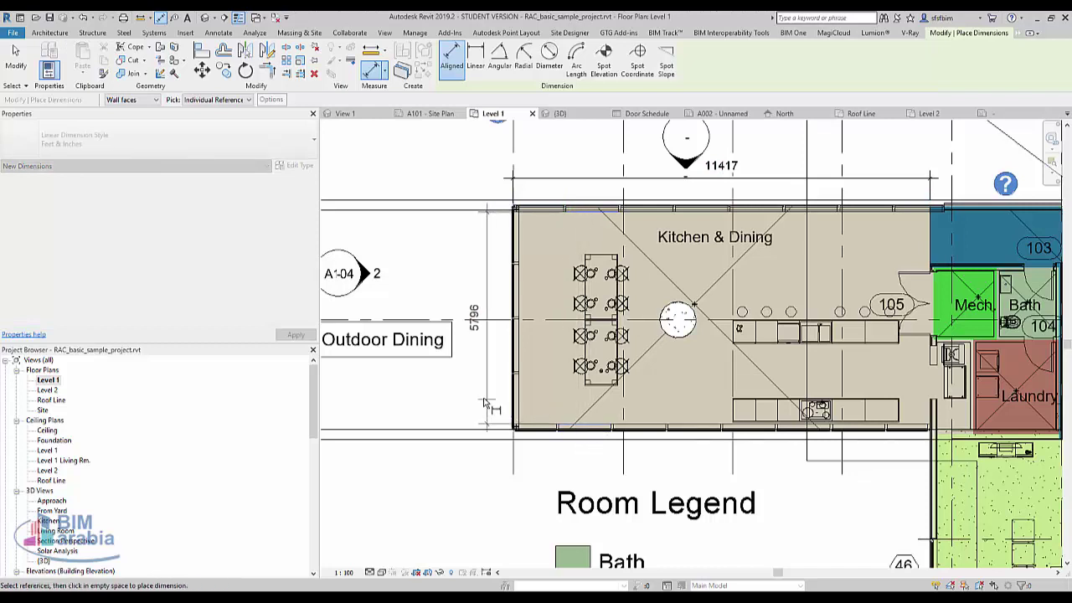
{"action": "left_click", "coordinate": [476, 393]}
{"action": "key", "text": "Escape"}
{"action": "key", "text": "Escape"}
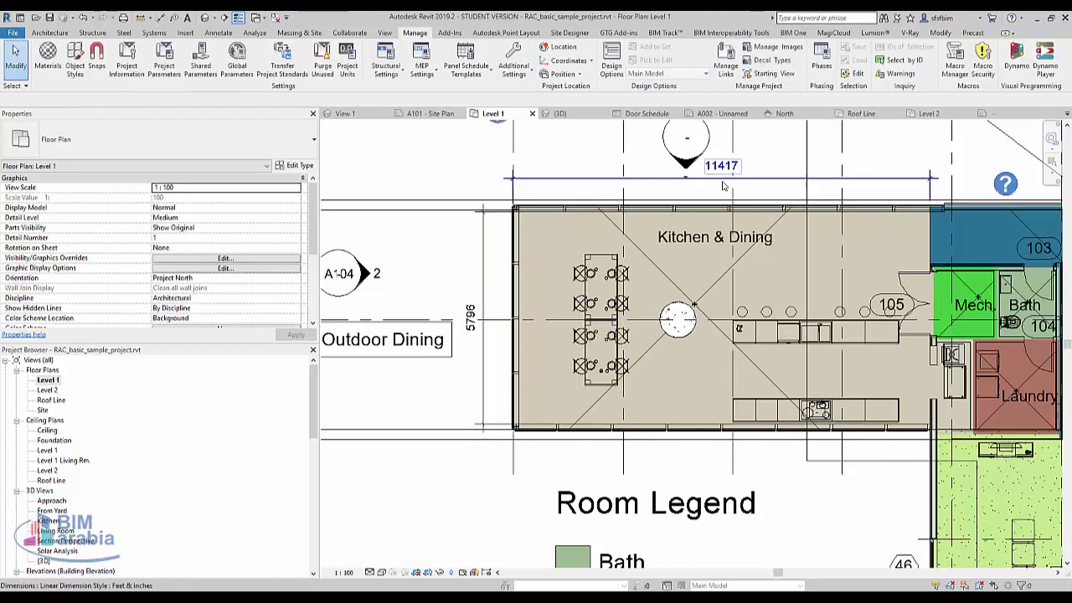
- Set Kitchen & Dining's room height to 11000.0 and room width to 5700.0
{"action": "left_click", "coordinate": [711, 289]}
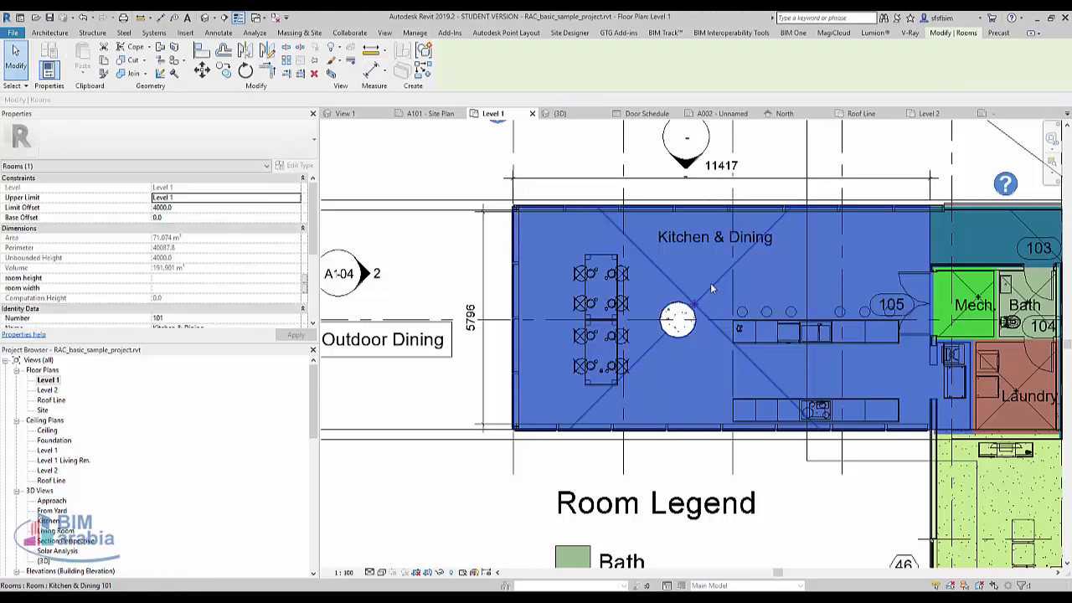
{"action": "left_click", "coordinate": [176, 280]}
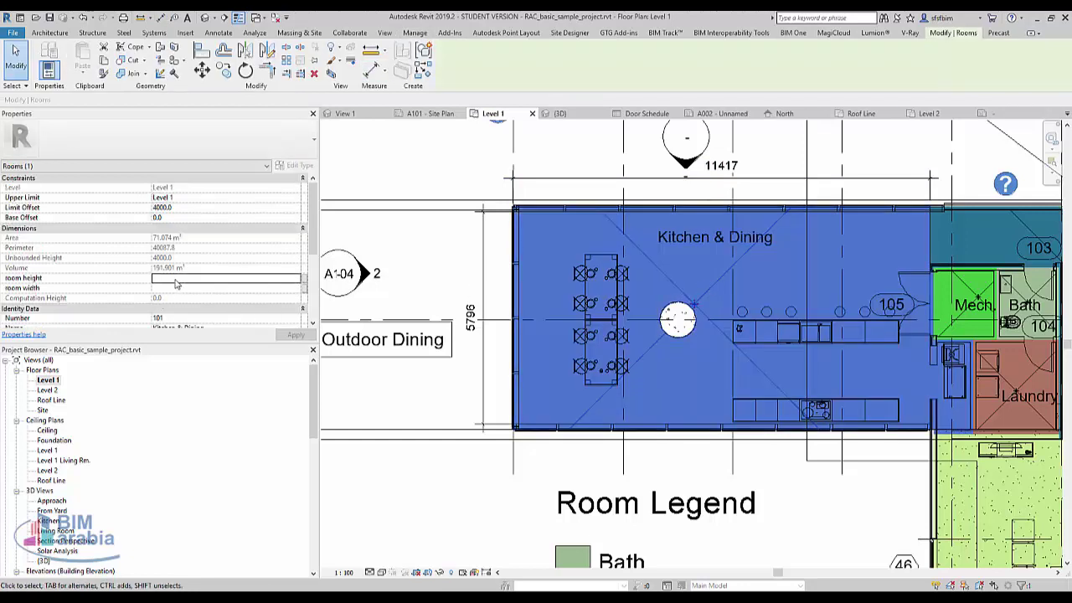
{"action": "type", "text": "11000"}
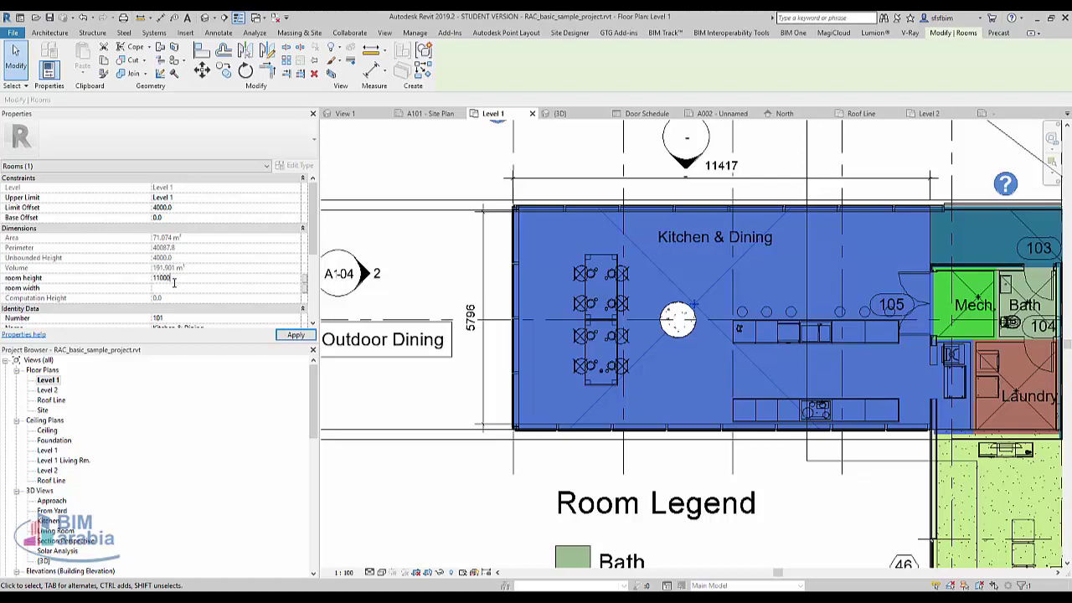
{"action": "type", "text": ".0"}
{"action": "type", "text": "5700"}
{"action": "key", "text": "Return"}
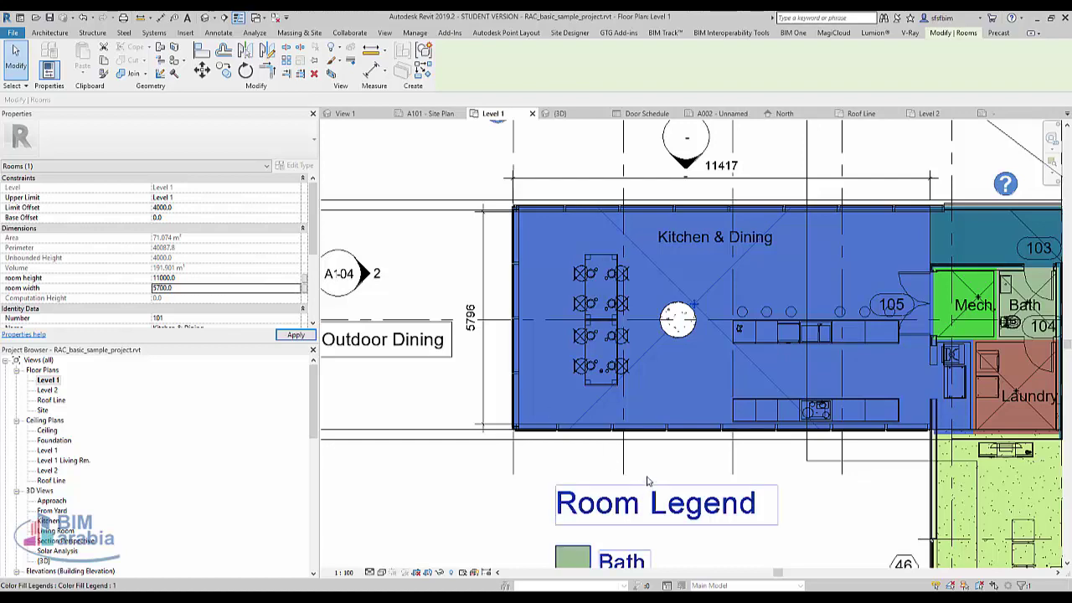
{"action": "key", "text": "Escape"}
- In the M_Room Tag family, move the Volume label below the 150 m2 area label
{"action": "double_click", "coordinate": [692, 241]}
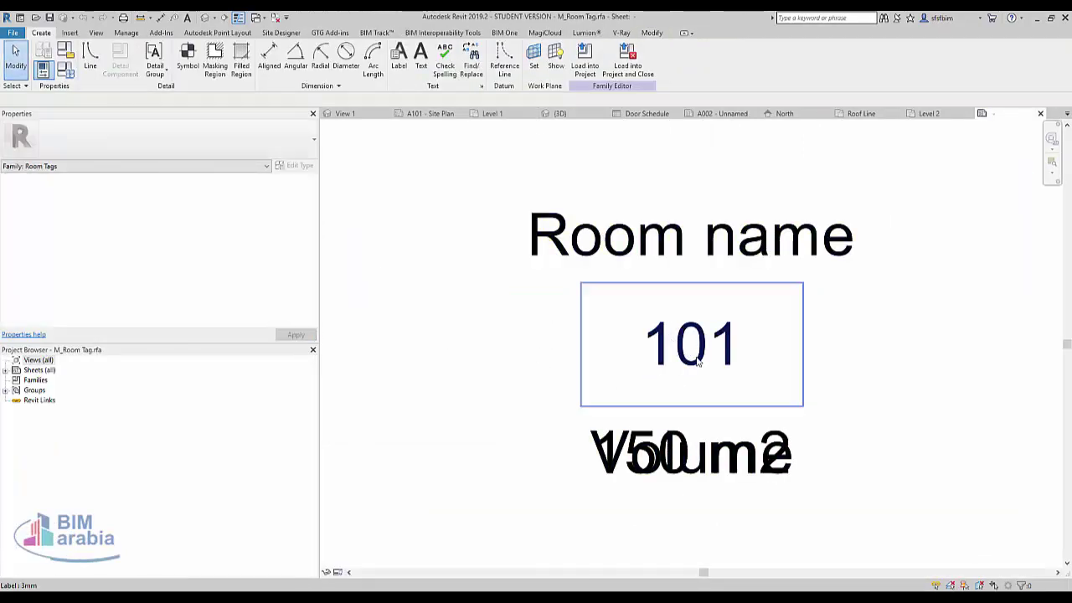
{"action": "left_click", "coordinate": [670, 356]}
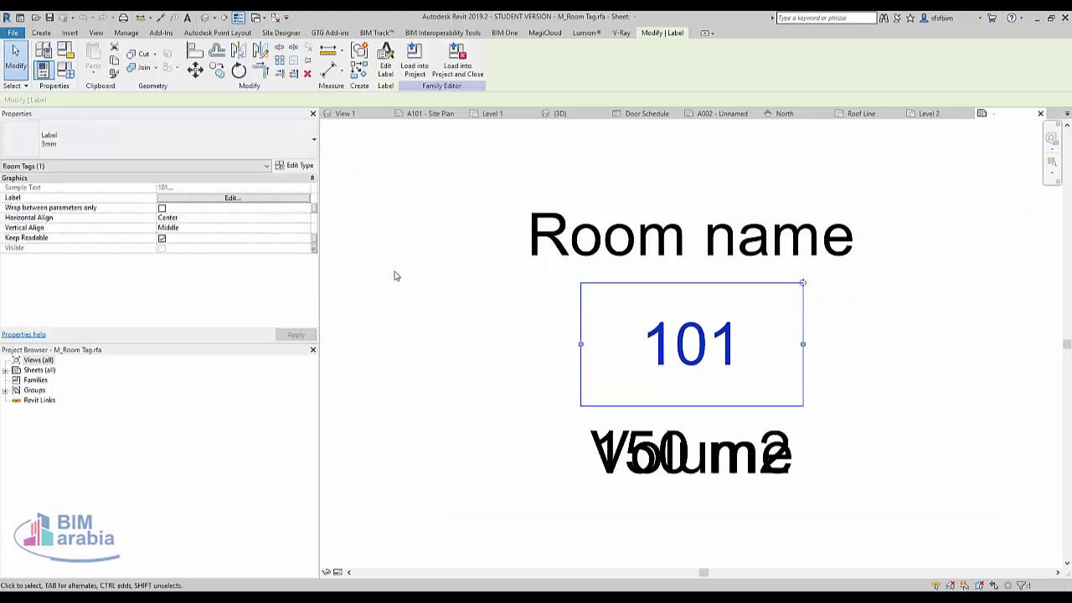
{"action": "left_click", "coordinate": [697, 456]}
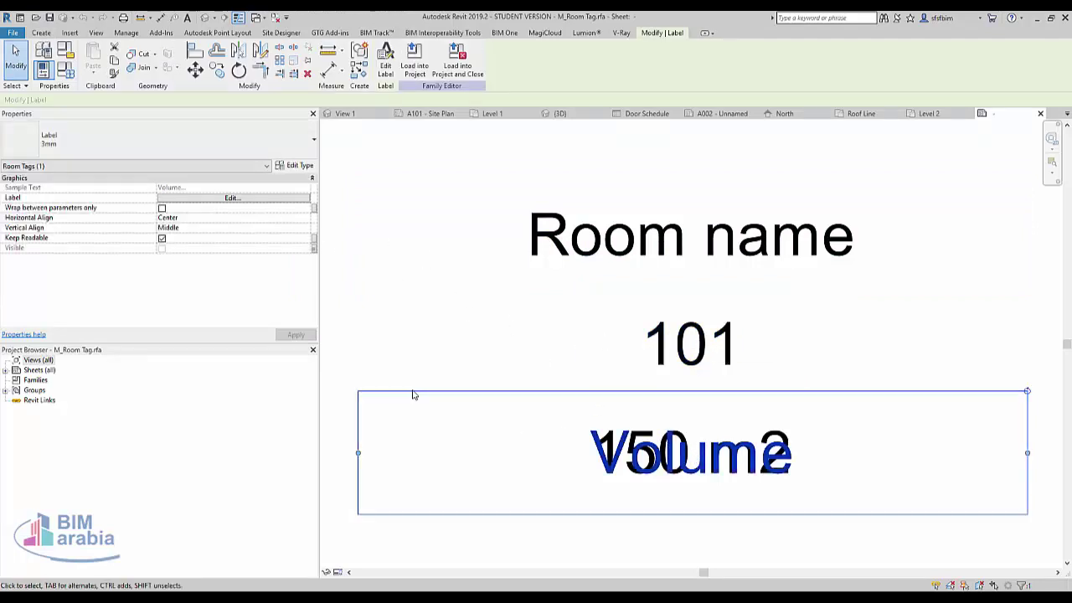
{"action": "left_click", "coordinate": [262, 197]}
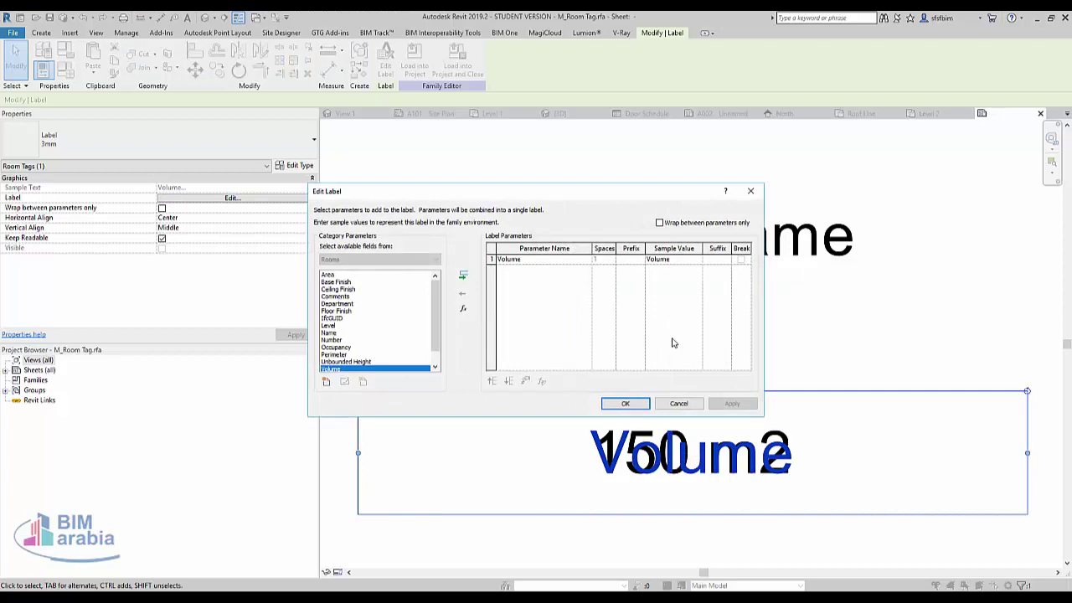
{"action": "key", "text": "Escape"}
{"action": "left_click", "coordinate": [688, 453]}
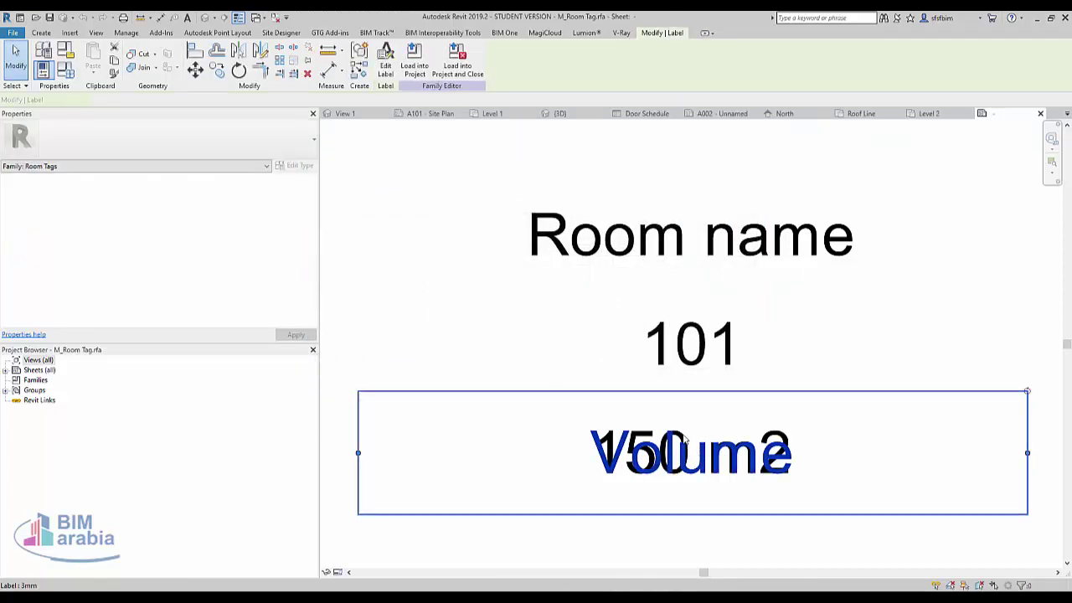
{"action": "left_click_drag", "start_coordinate": [686, 455], "coordinate": [687, 489]}
{"action": "left_click", "coordinate": [680, 445]}
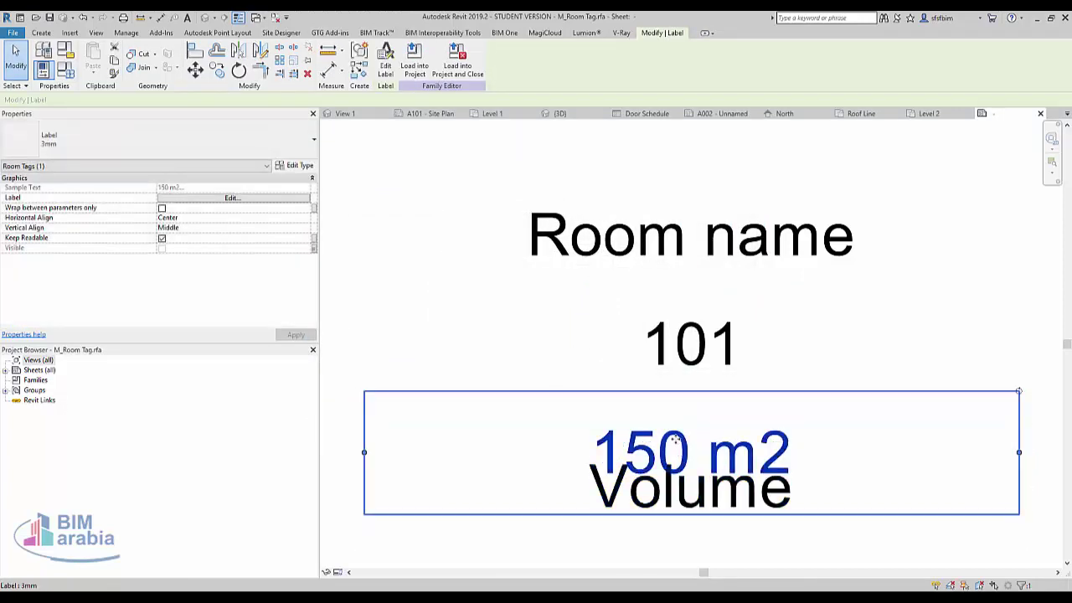
{"action": "left_click", "coordinate": [276, 198]}
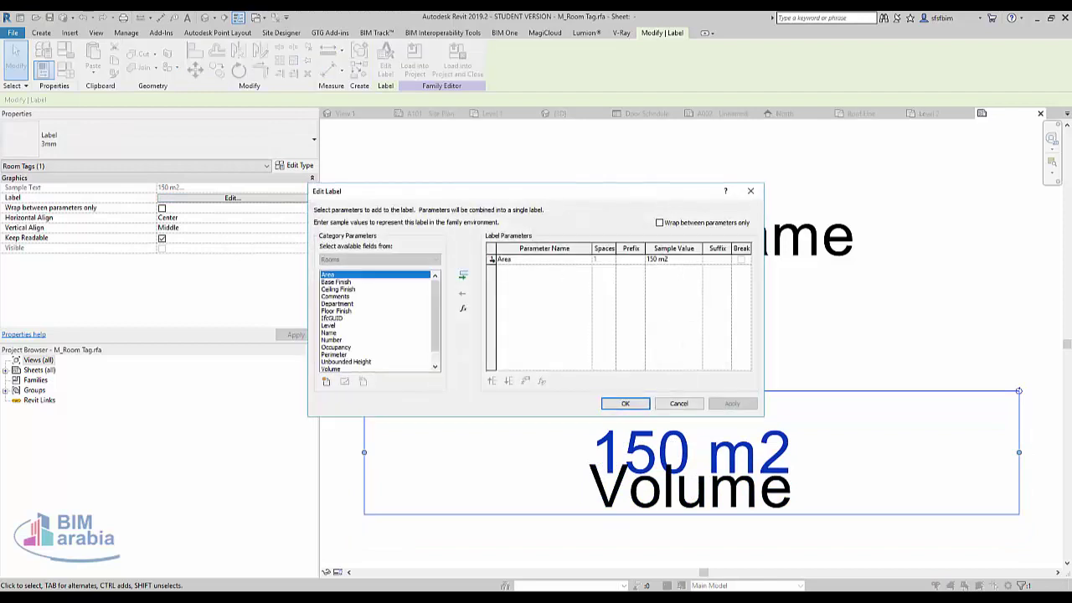
- Replace Area in the tag label with the shared parameter room height
{"action": "left_click", "coordinate": [503, 260]}
{"action": "left_click", "coordinate": [462, 293]}
{"action": "left_click", "coordinate": [335, 289]}
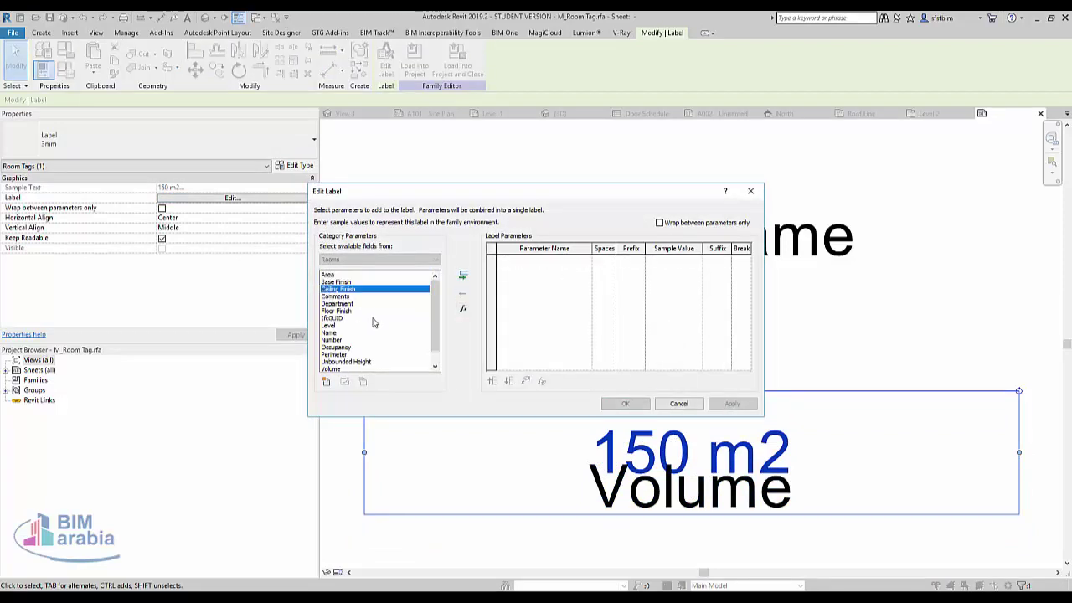
{"action": "scroll", "coordinate": [373, 323], "scroll_direction": "down", "scroll_amount": 1}
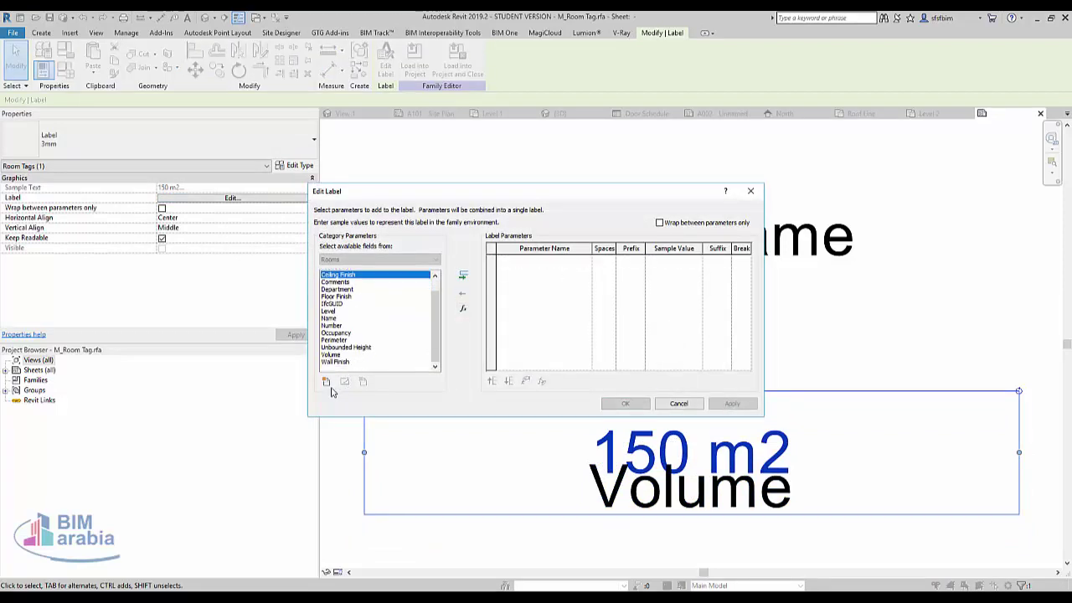
{"action": "left_click", "coordinate": [349, 319]}
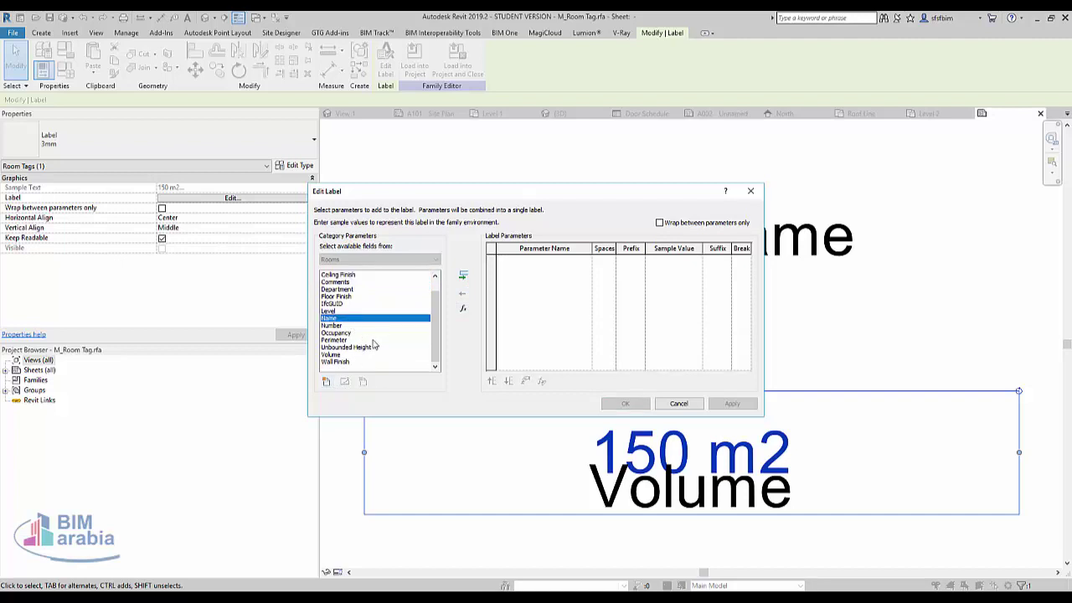
{"action": "left_click", "coordinate": [326, 381]}
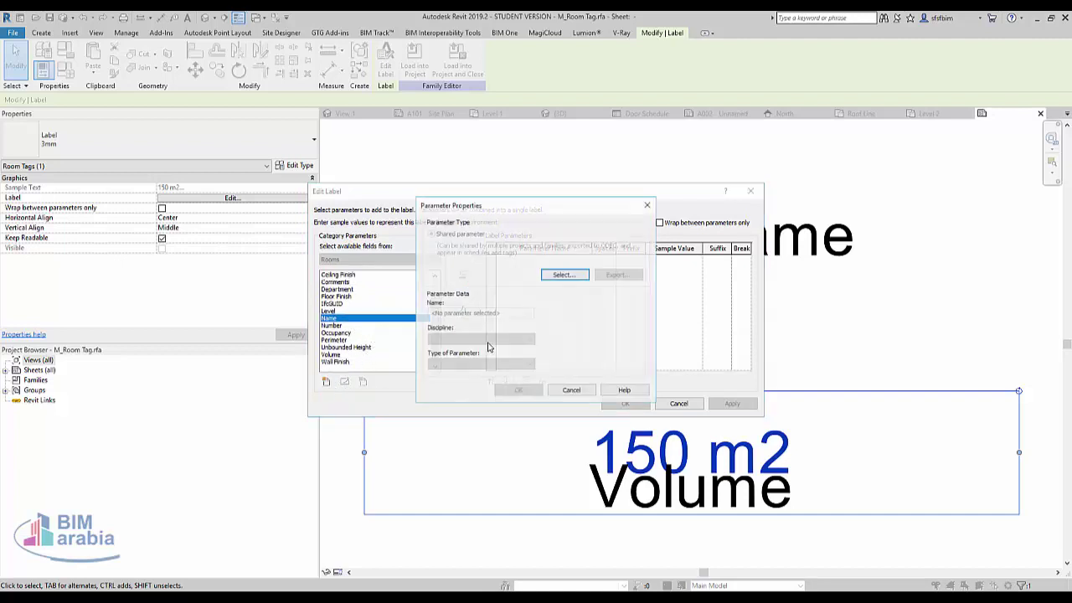
{"action": "left_click", "coordinate": [573, 279]}
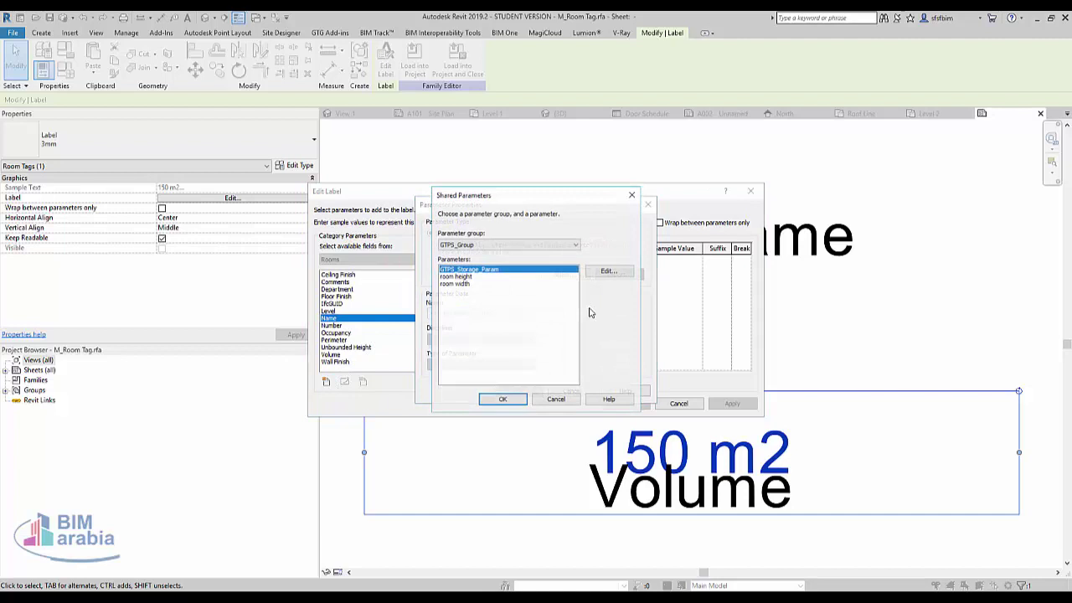
{"action": "left_click", "coordinate": [457, 276]}
{"action": "left_click", "coordinate": [459, 283]}
{"action": "double_click", "coordinate": [456, 277]}
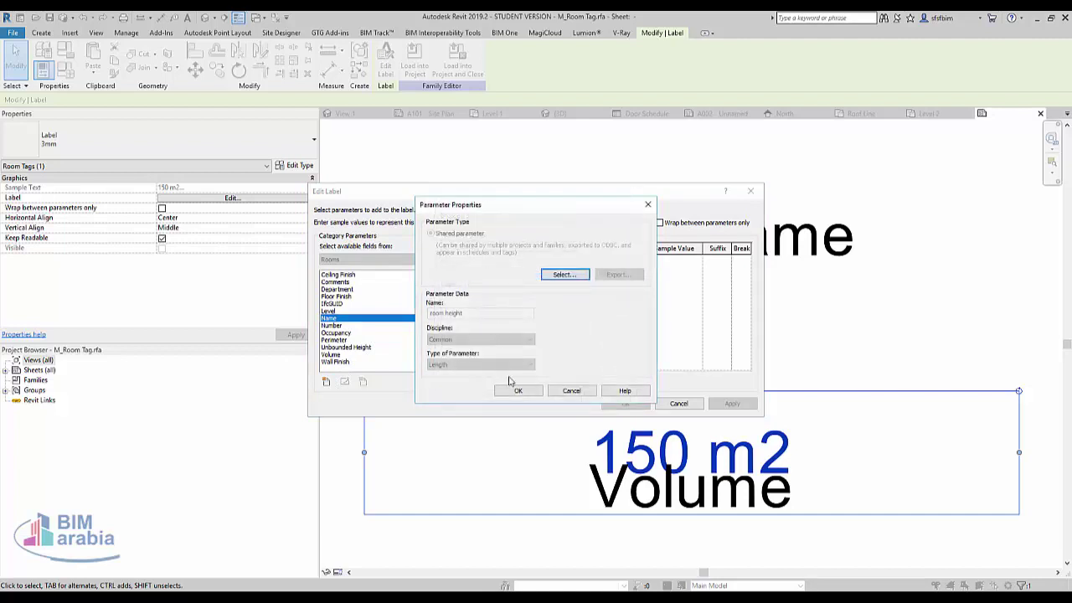
{"action": "left_click", "coordinate": [514, 391]}
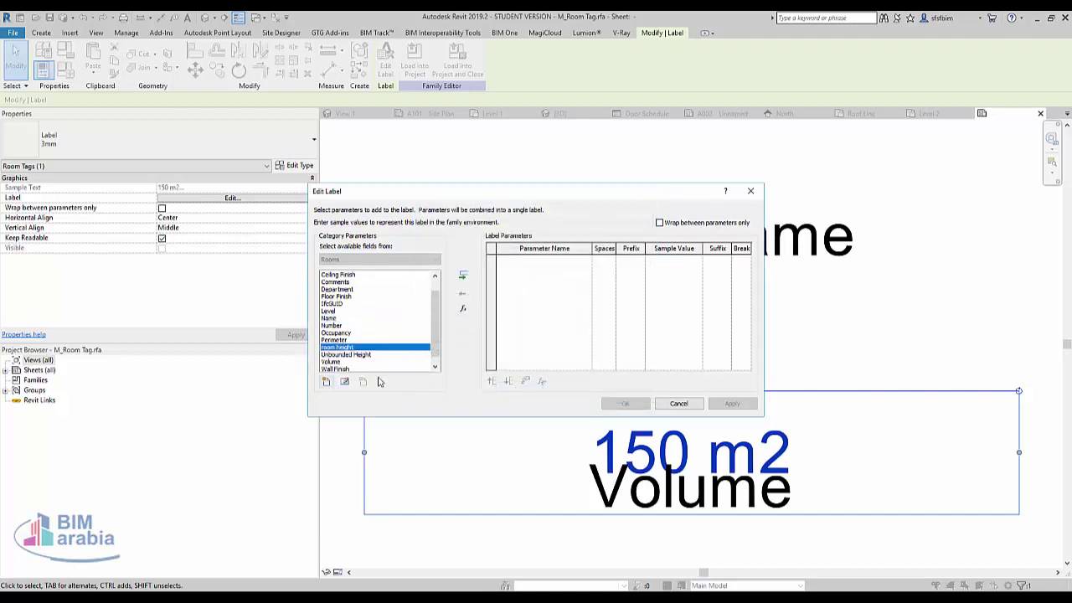
{"action": "left_click", "coordinate": [463, 277]}
- Add shared parameter room width as the label's second parameter
{"action": "left_click", "coordinate": [325, 381]}
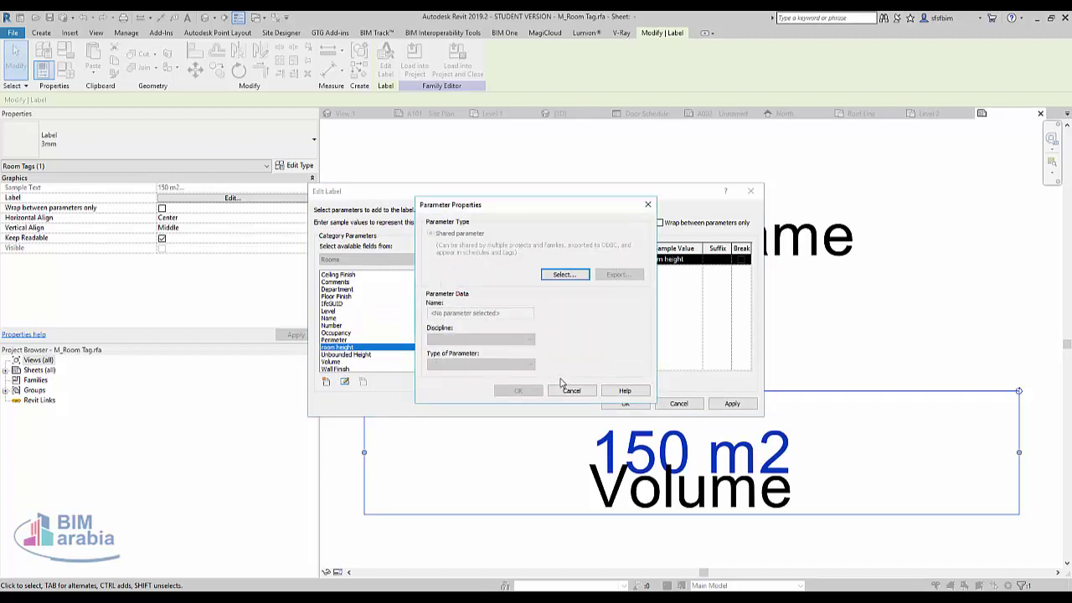
{"action": "left_click", "coordinate": [569, 276]}
{"action": "left_click", "coordinate": [459, 289]}
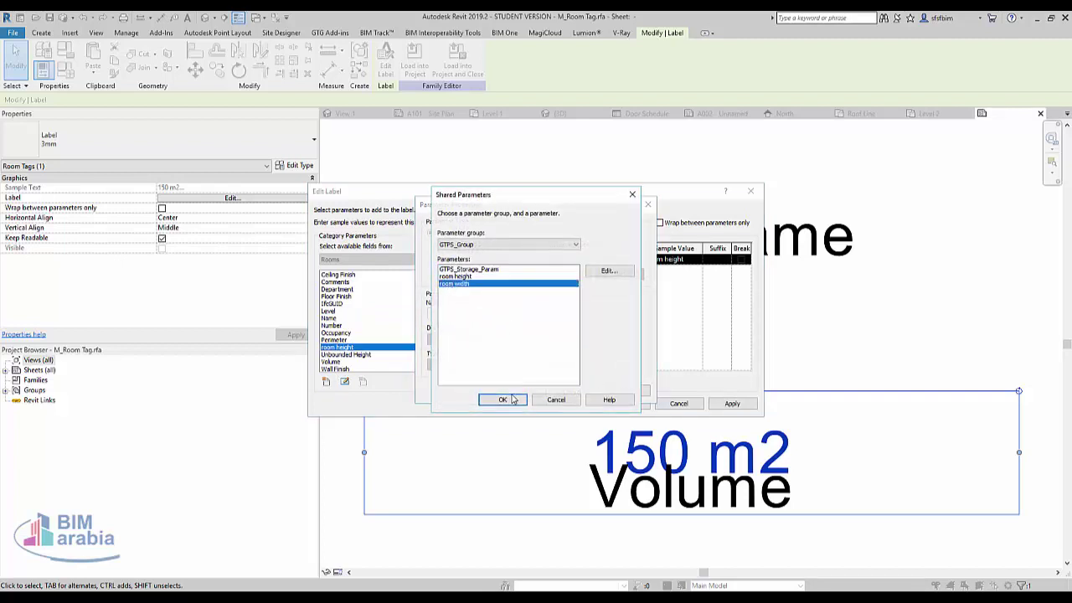
{"action": "left_click", "coordinate": [517, 397]}
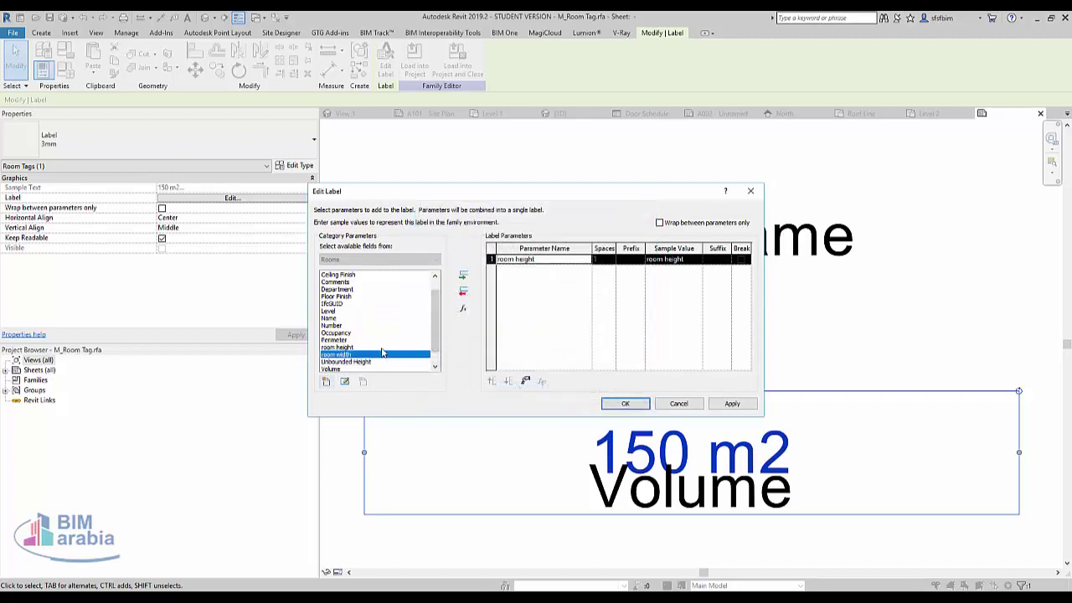
{"action": "double_click", "coordinate": [388, 359]}
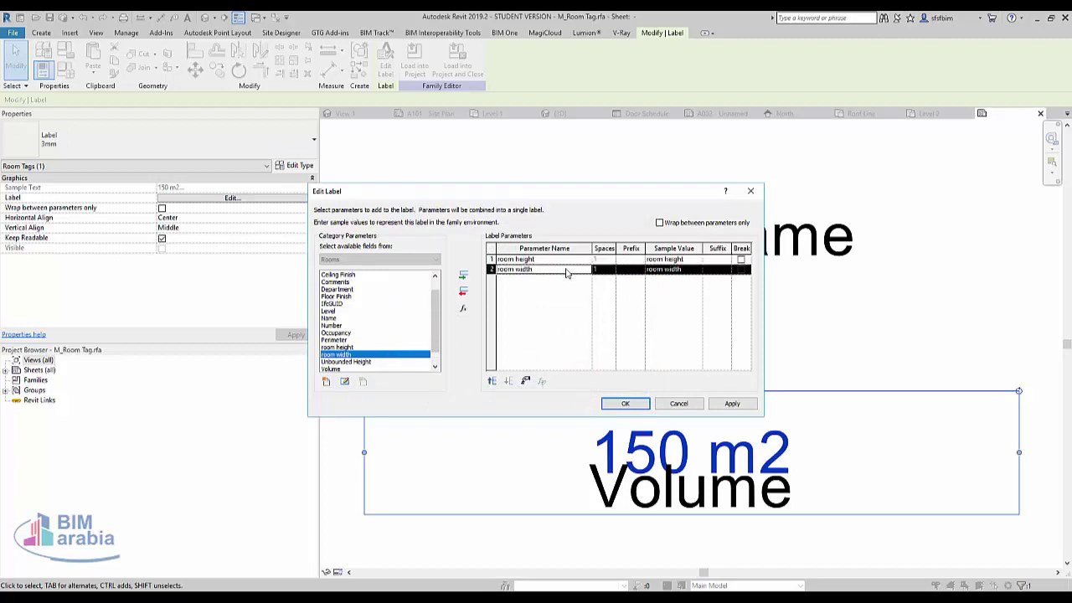
- Give the label h: and w: prefixes and load the tag family into the project
{"action": "left_click", "coordinate": [637, 261]}
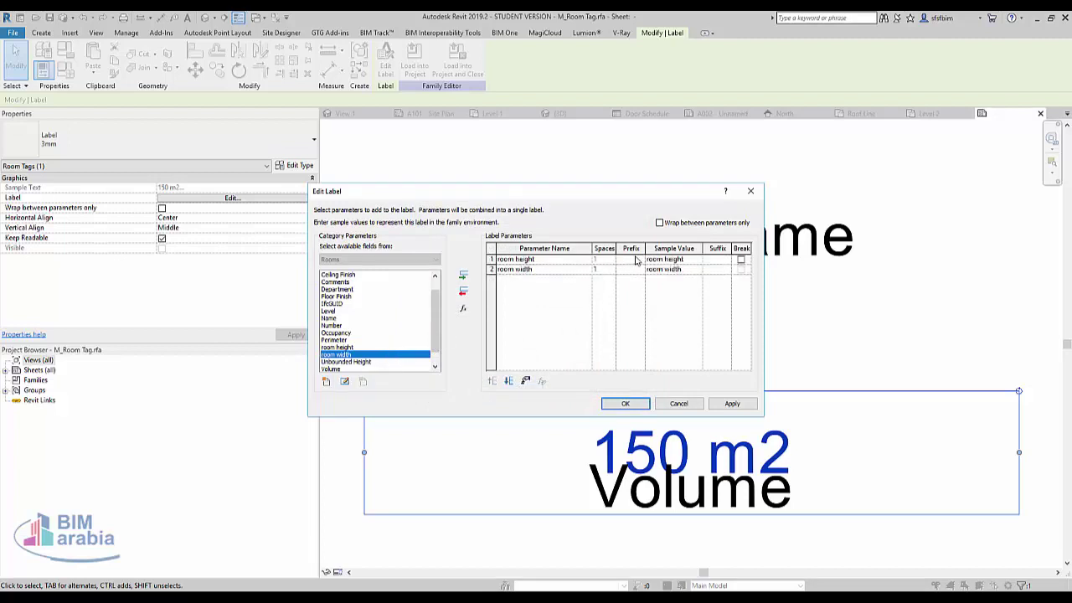
{"action": "type", "text": "h:"}
{"action": "left_click", "coordinate": [633, 270]}
{"action": "type", "text": ":"}
{"action": "left_click", "coordinate": [740, 259]}
{"action": "left_click", "coordinate": [740, 260]}
{"action": "left_click", "coordinate": [625, 403]}
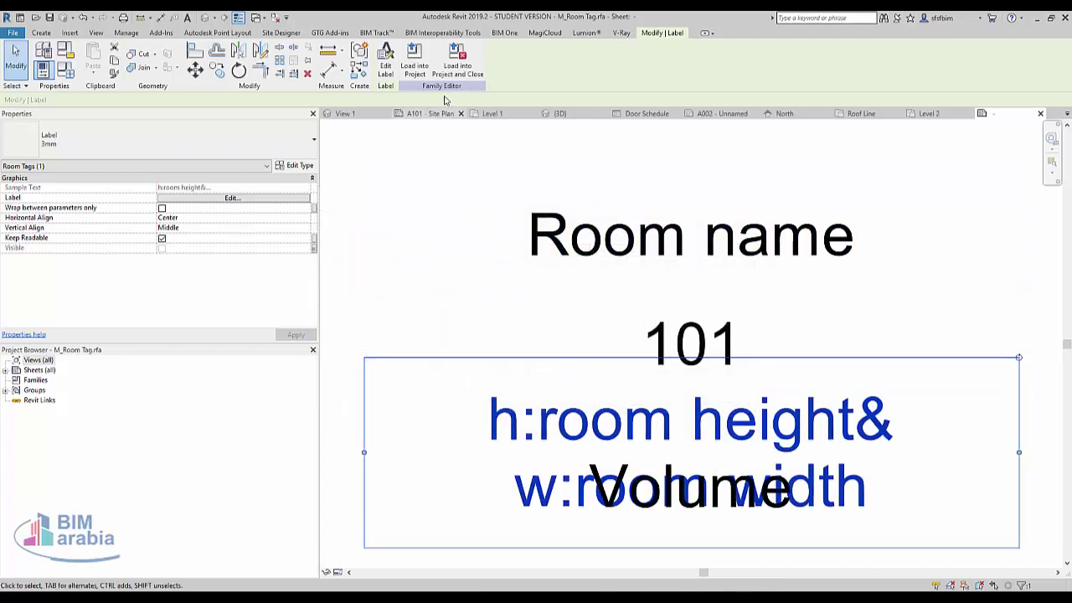
{"action": "left_click", "coordinate": [414, 60]}
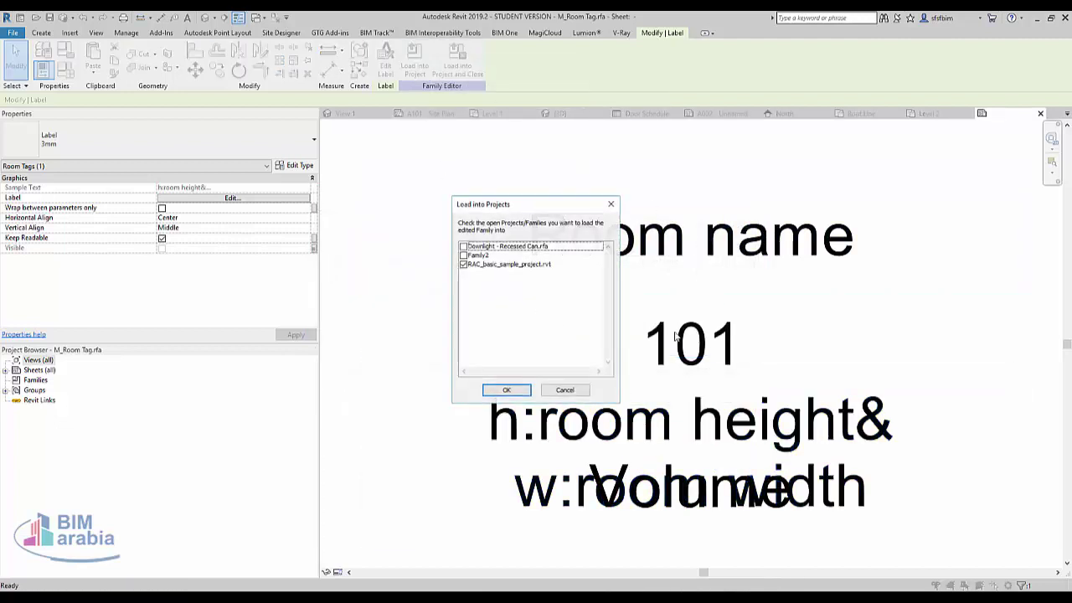
{"action": "left_click", "coordinate": [506, 394]}
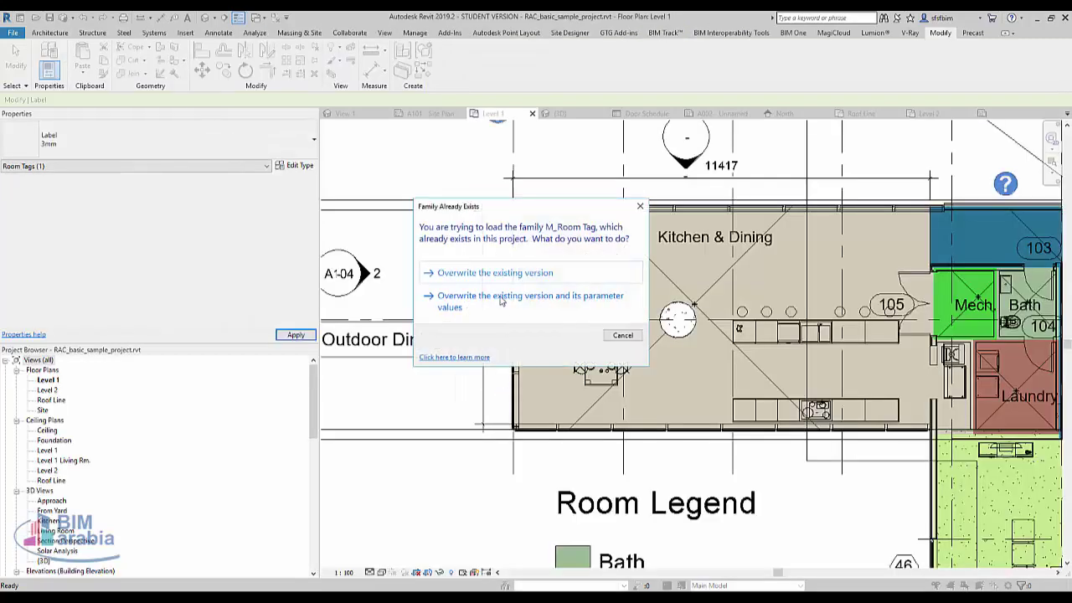
- Overwrite the tag family and enable Show Area so the tag reads h:11000& w:5700
{"action": "left_click", "coordinate": [501, 302]}
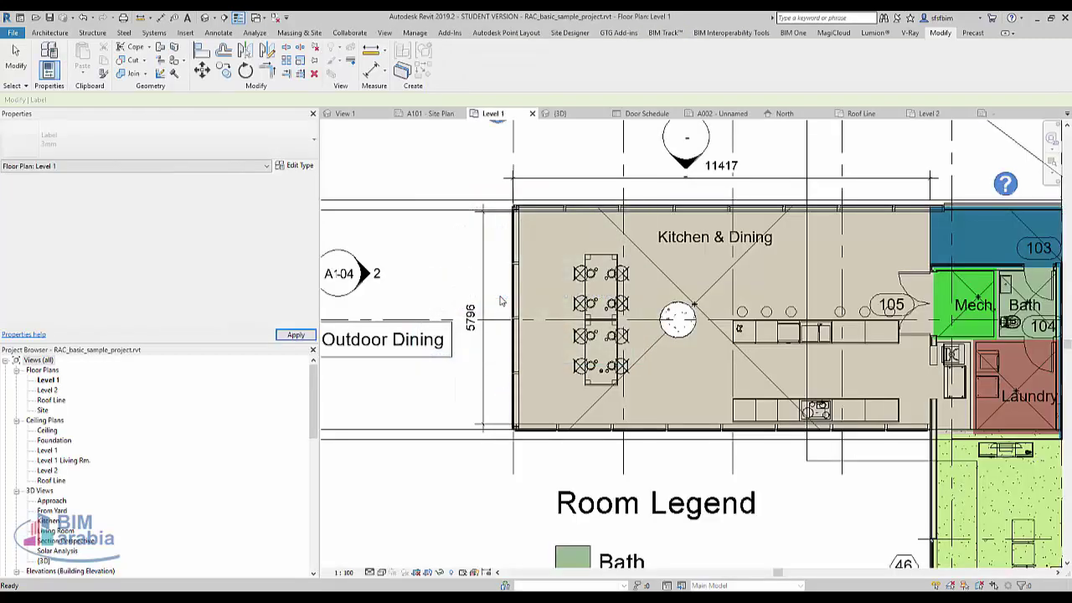
{"action": "left_click", "coordinate": [692, 245]}
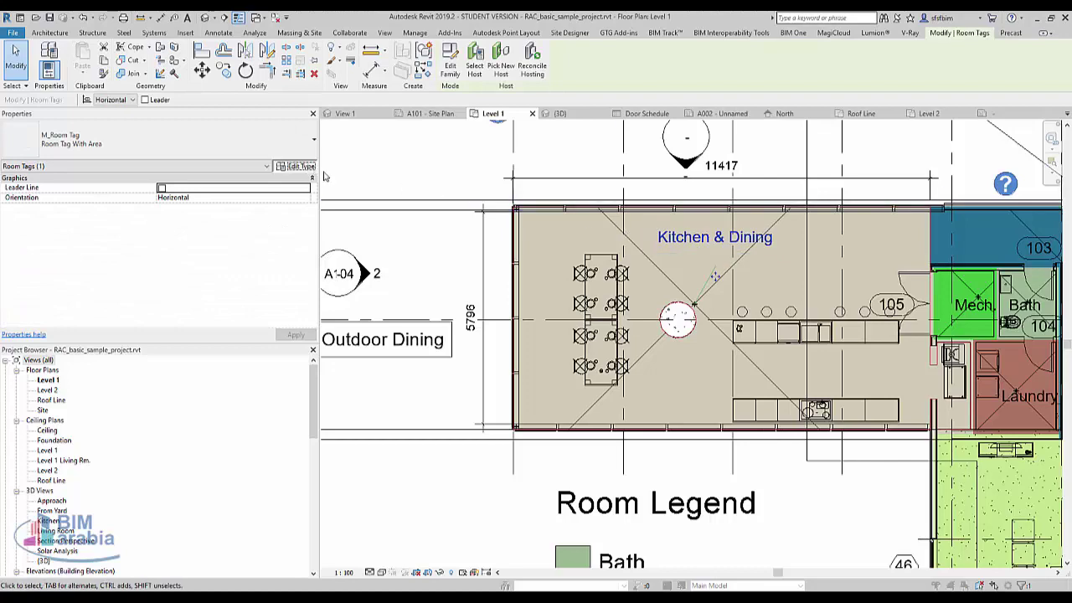
{"action": "left_click", "coordinate": [295, 165]}
{"action": "left_click", "coordinate": [533, 259]}
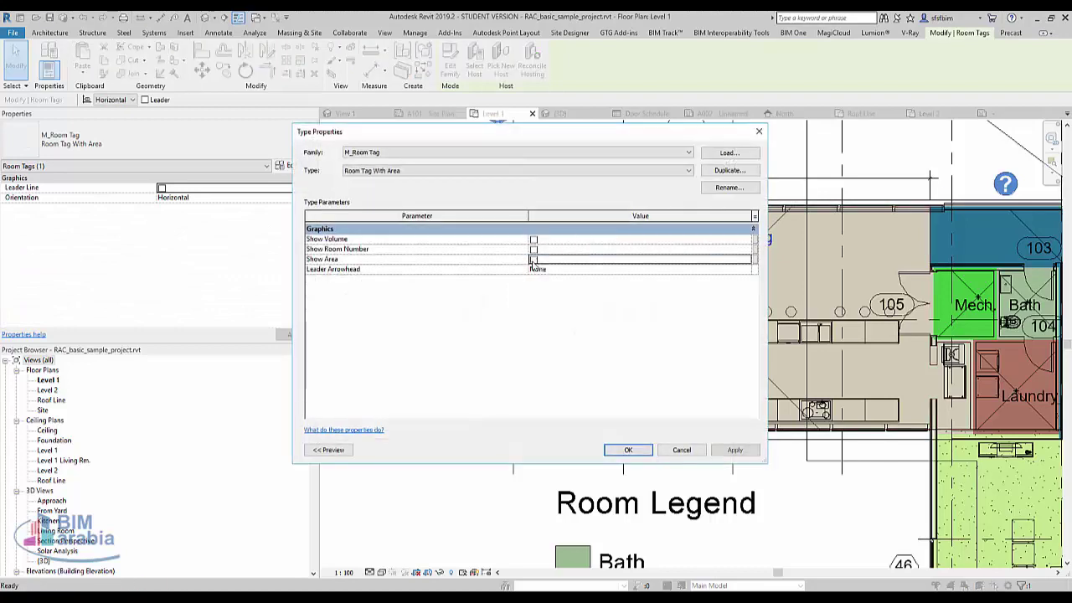
{"action": "left_click", "coordinate": [628, 450]}
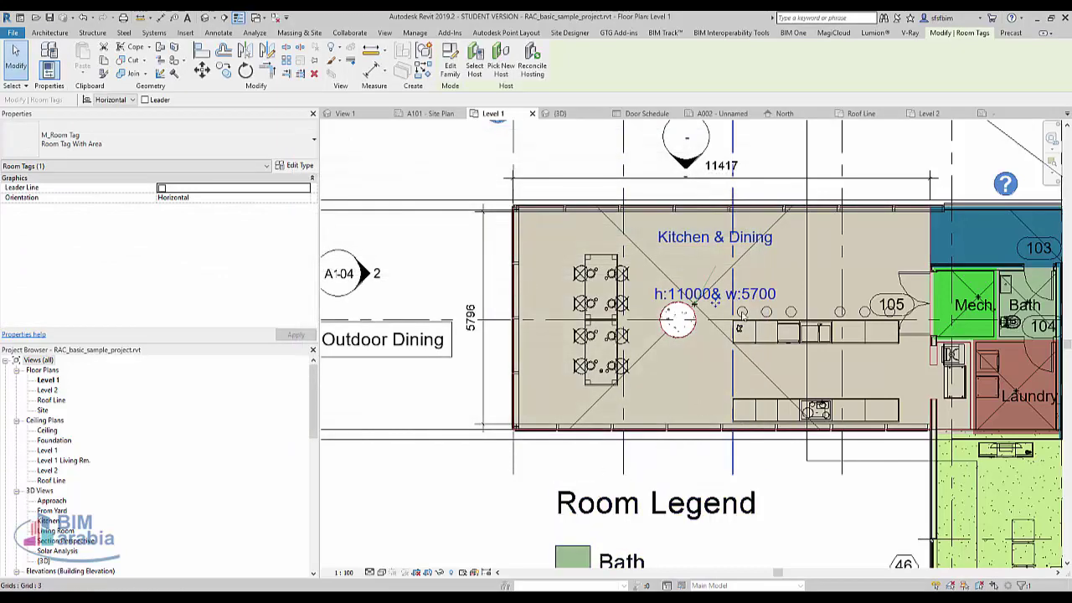
{"action": "left_click", "coordinate": [478, 484]}
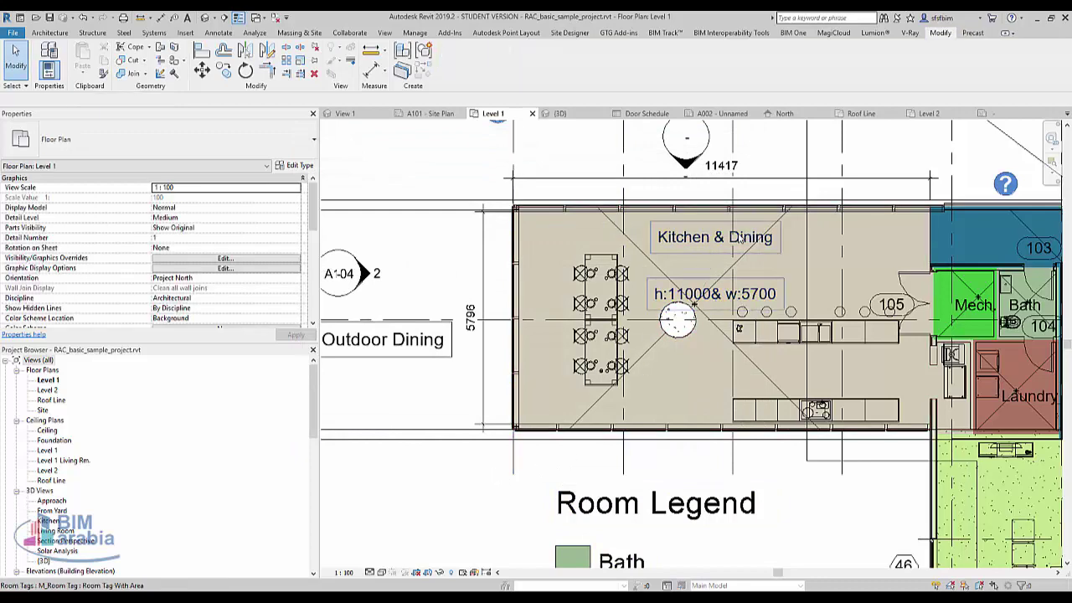
- Enter room height 20000 and room width 11000 for the Living room
{"action": "middle_click_drag", "start_coordinate": [772, 383], "coordinate": [504, 275]}
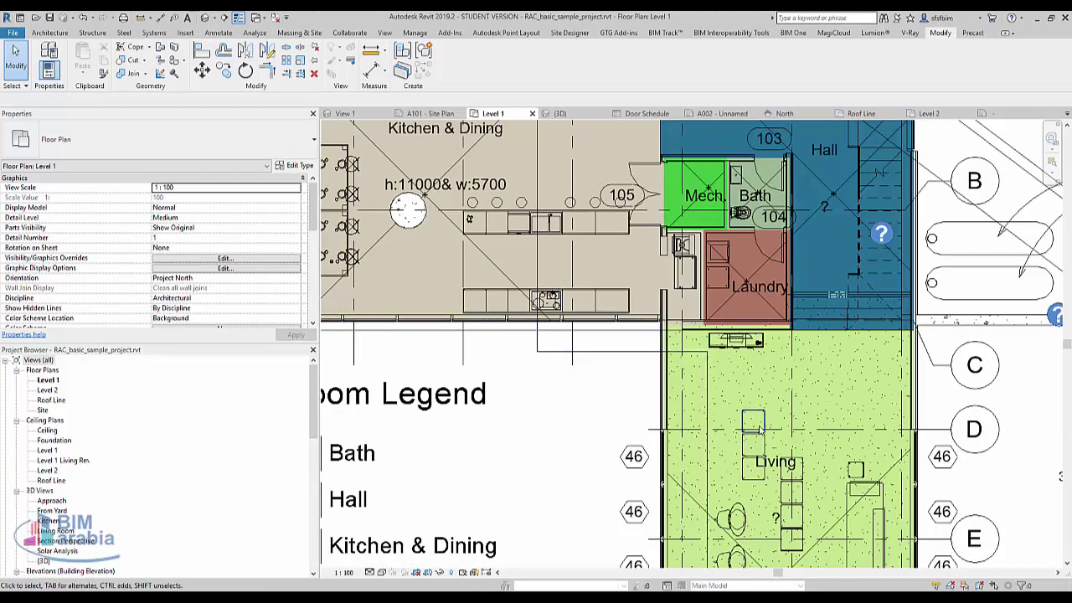
{"action": "middle_click_drag", "start_coordinate": [784, 545], "coordinate": [784, 383]}
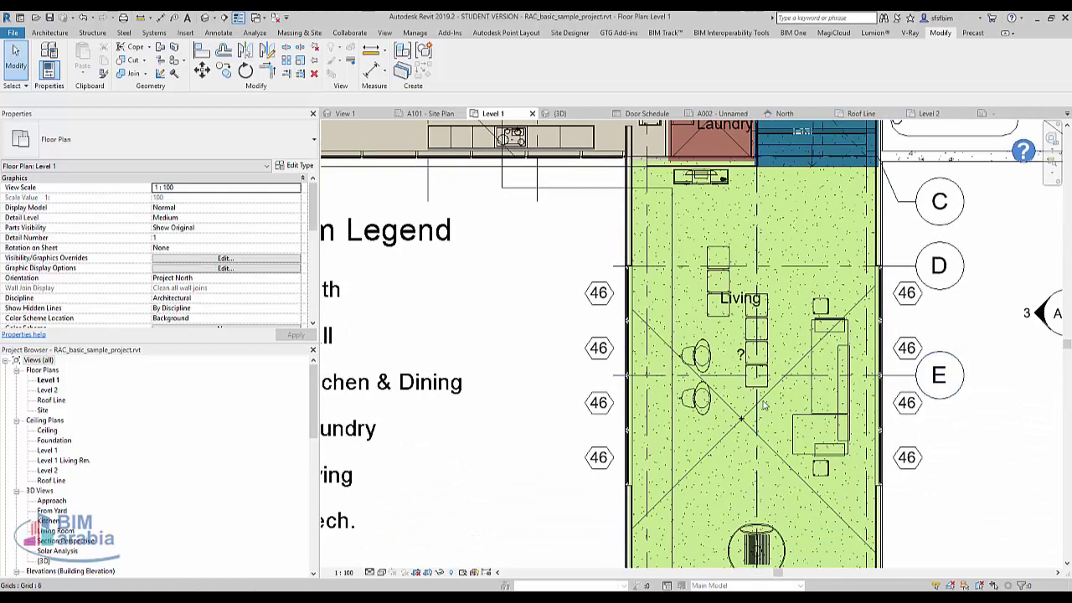
{"action": "left_click", "coordinate": [772, 402]}
{"action": "left_click", "coordinate": [209, 277]}
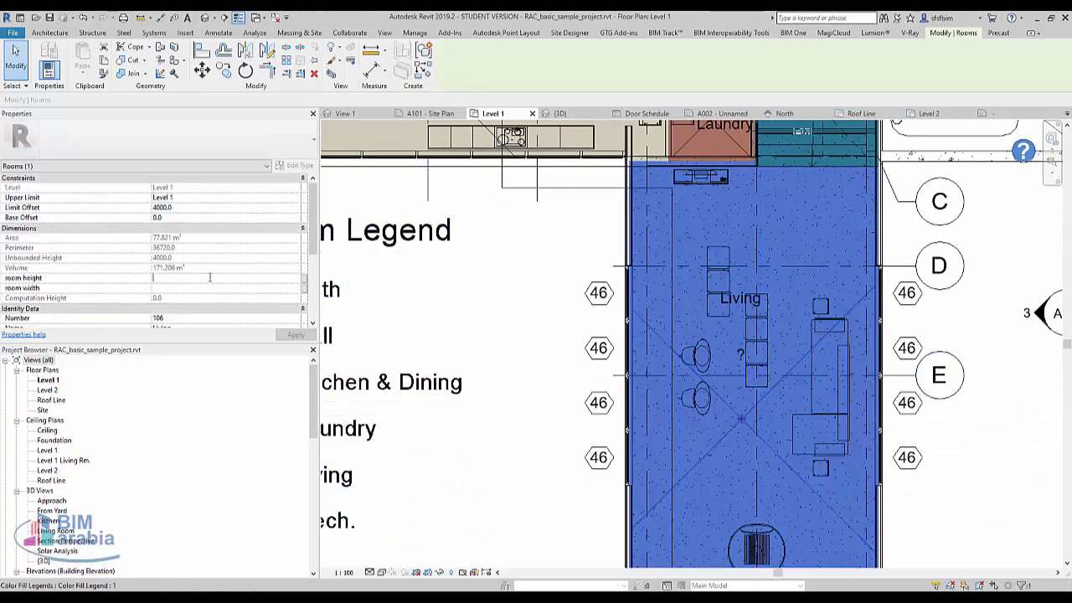
{"action": "type", "text": "2"}
{"action": "type", "text": "0000"}
{"action": "left_click", "coordinate": [205, 289]}
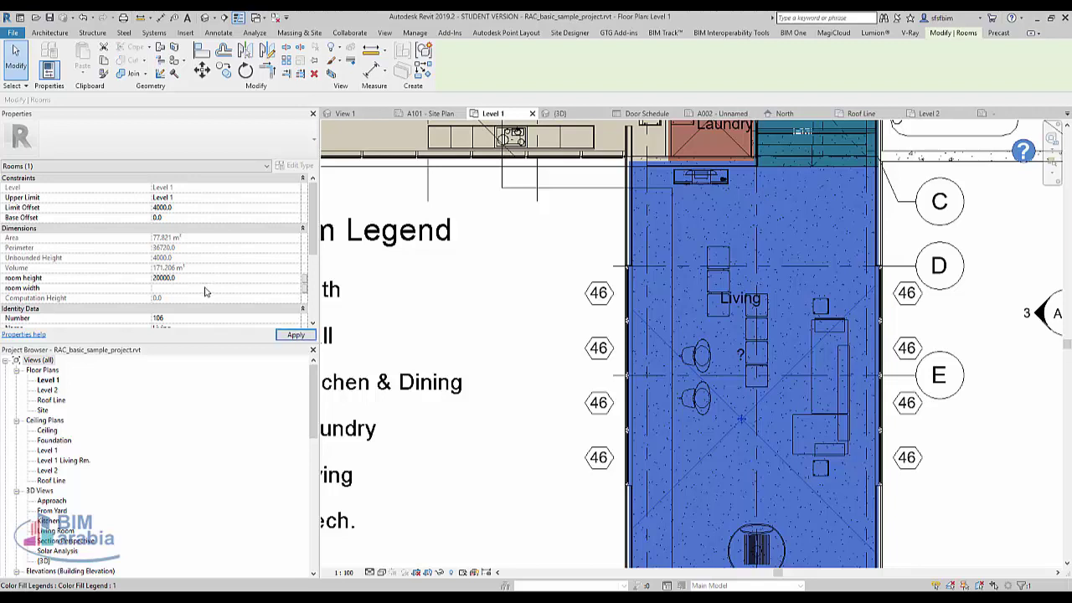
{"action": "type", "text": "11000.0"}
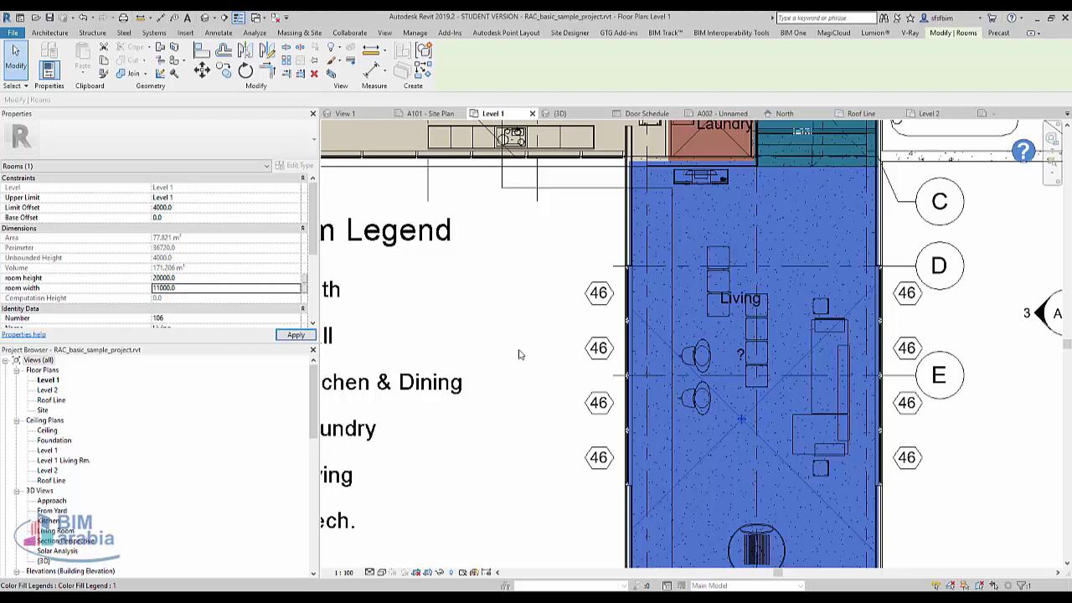